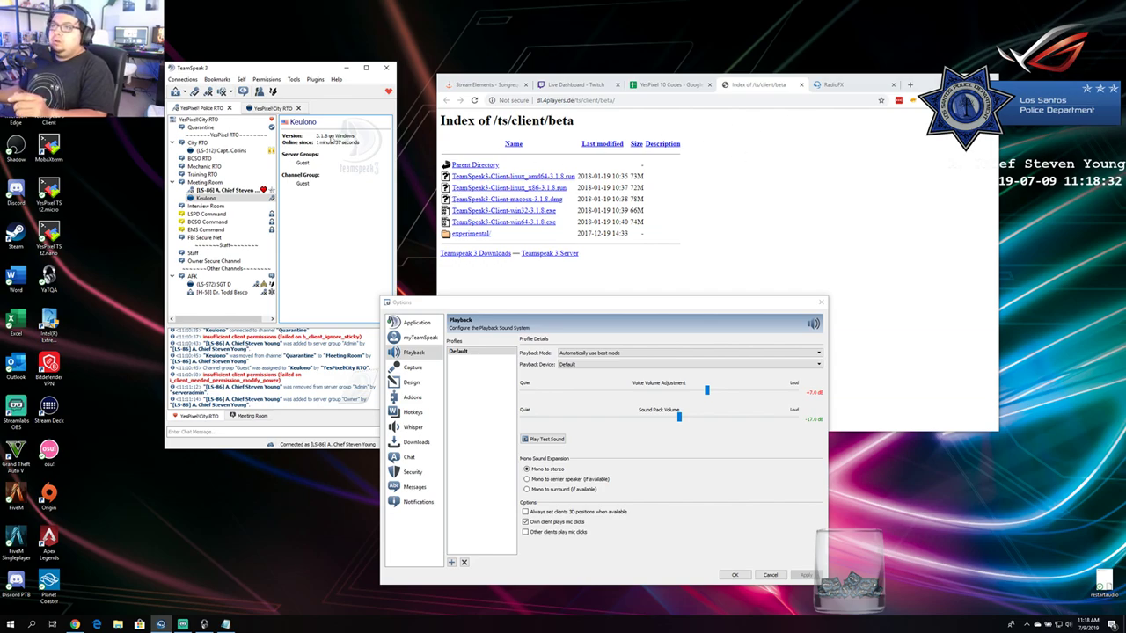
Check for a TeamSpeak client update and accept the offered update to version 3.3.0.
click(295, 80)
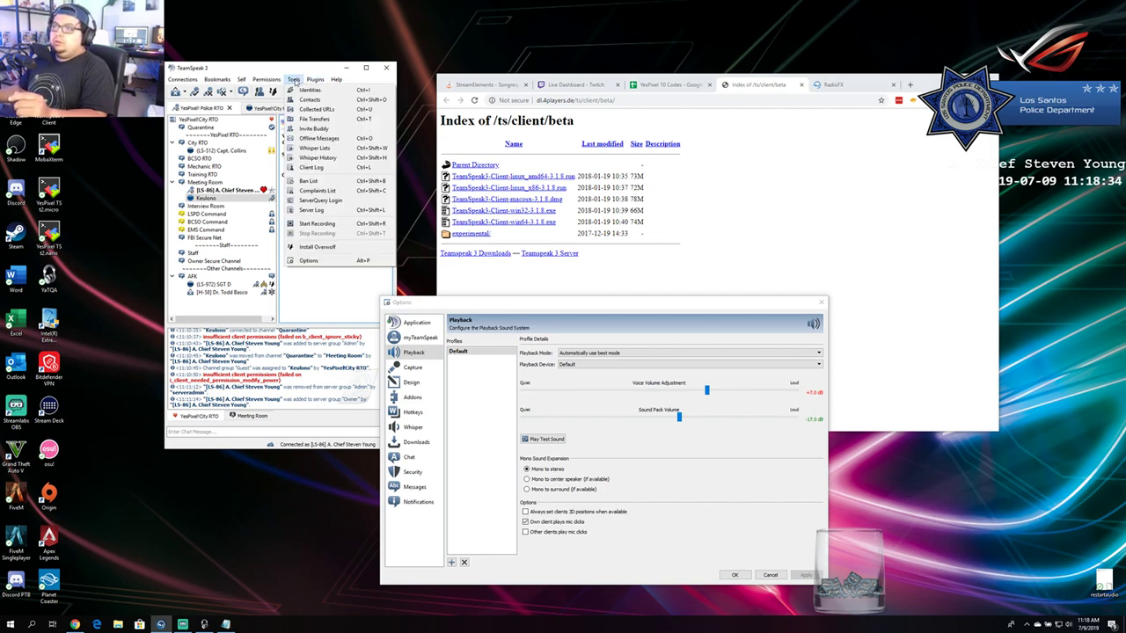
mouse_move(336, 80)
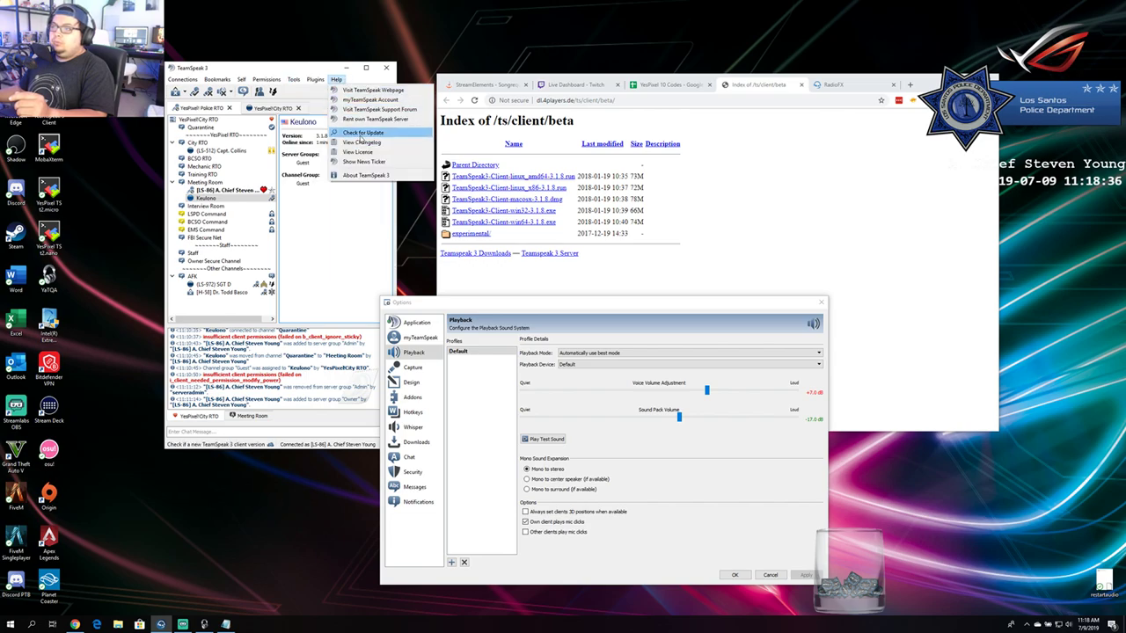
click(360, 133)
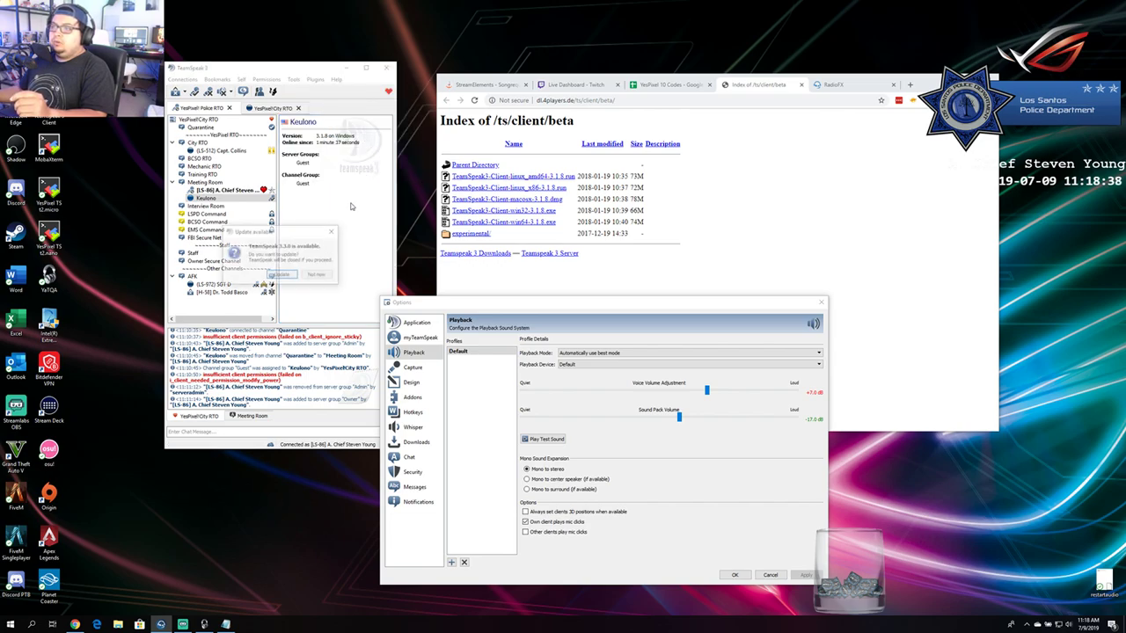
click(283, 275)
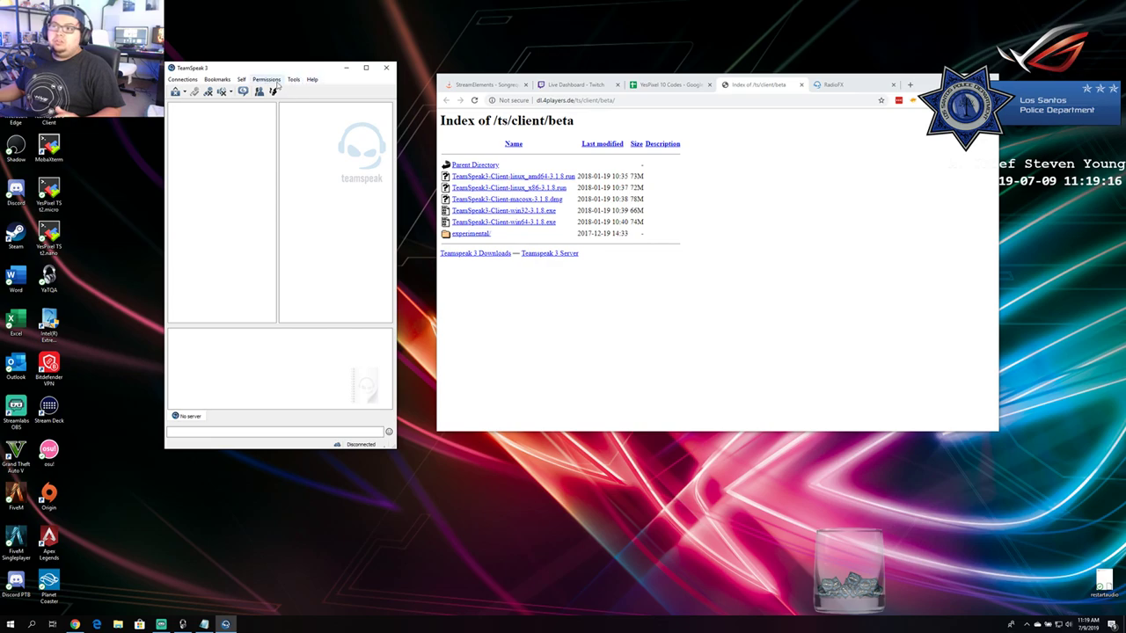
Connect to the bookmarked YesPixel City RTO server and join the Meeting Room channel.
click(208, 84)
click(237, 181)
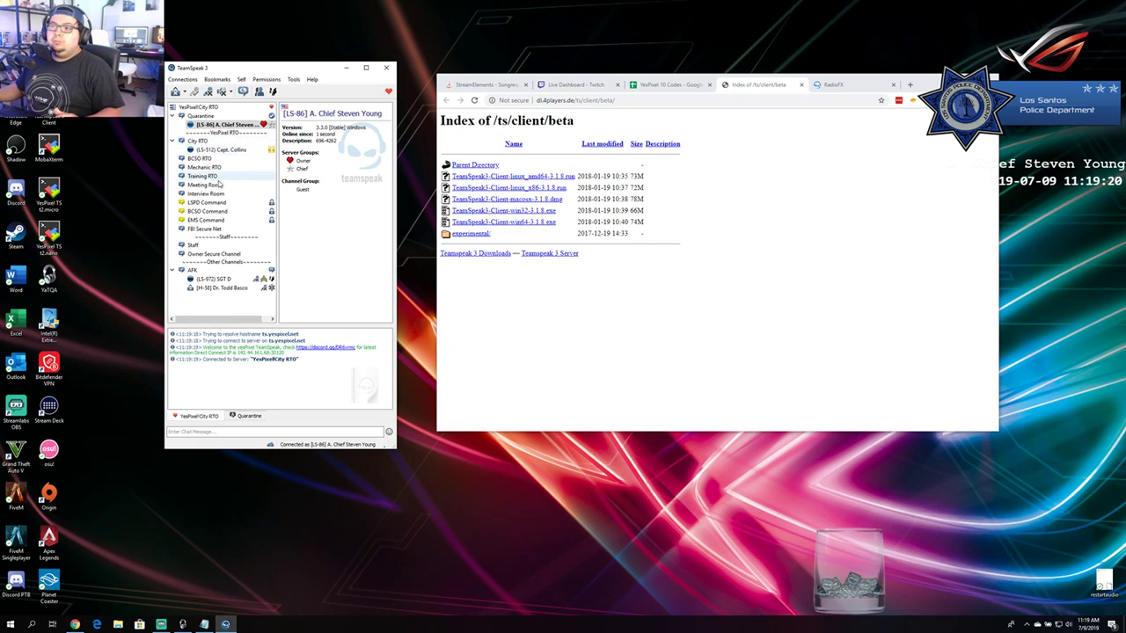
double_click(209, 185)
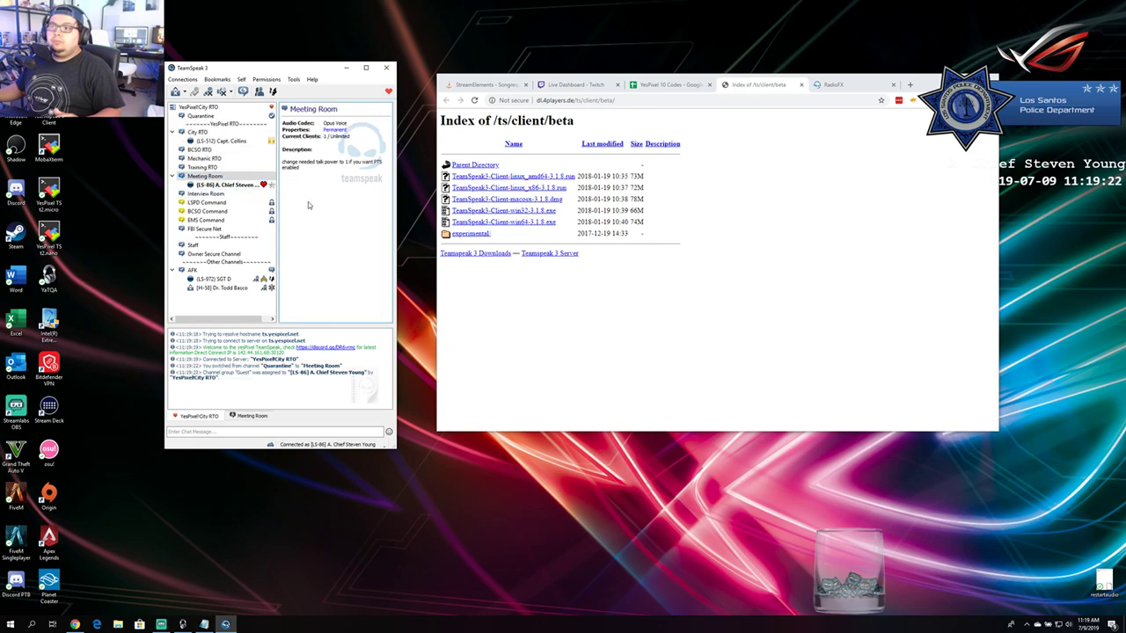
Open a second connection to ts.yespixel.net in a new tab and move that client from Quarantine to the Meeting Room.
click(183, 79)
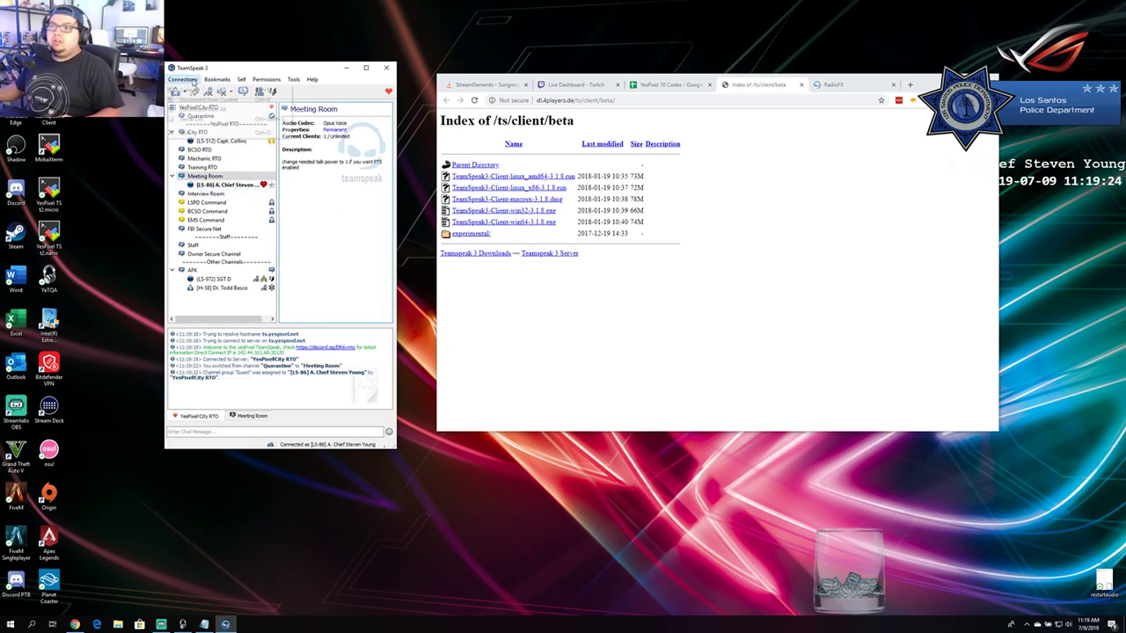
click(189, 90)
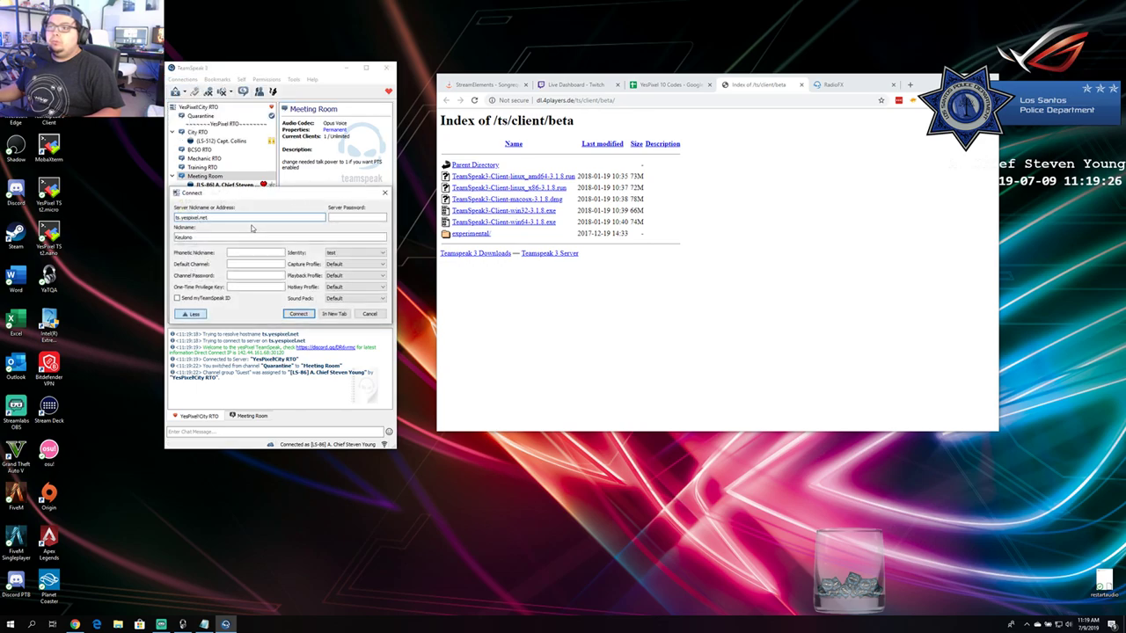
click(293, 317)
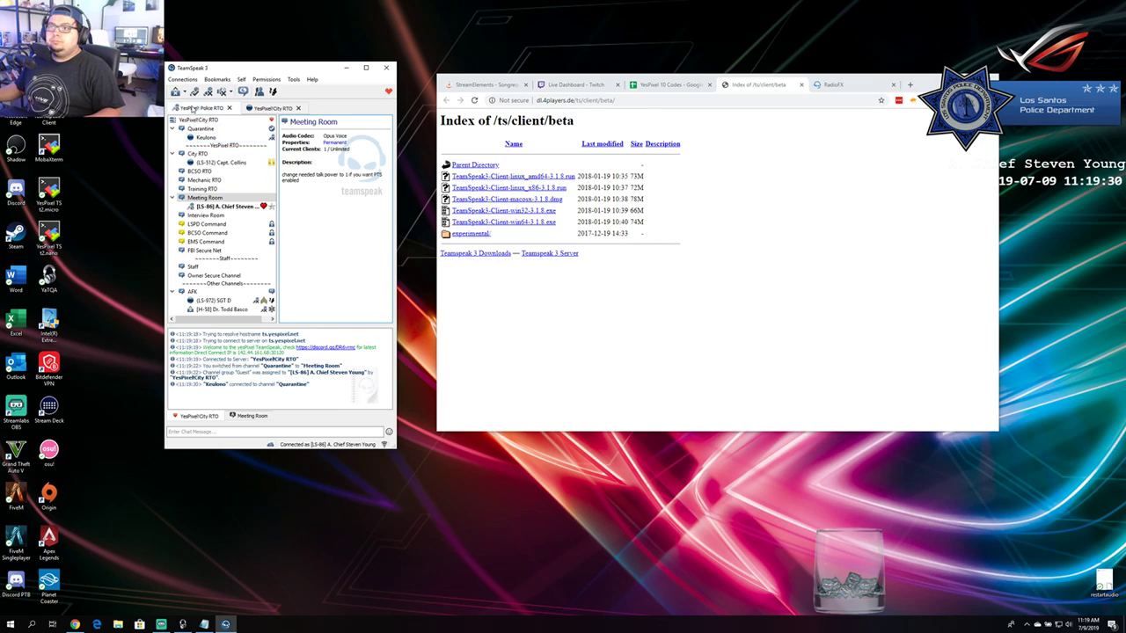
drag(206, 137, 208, 198)
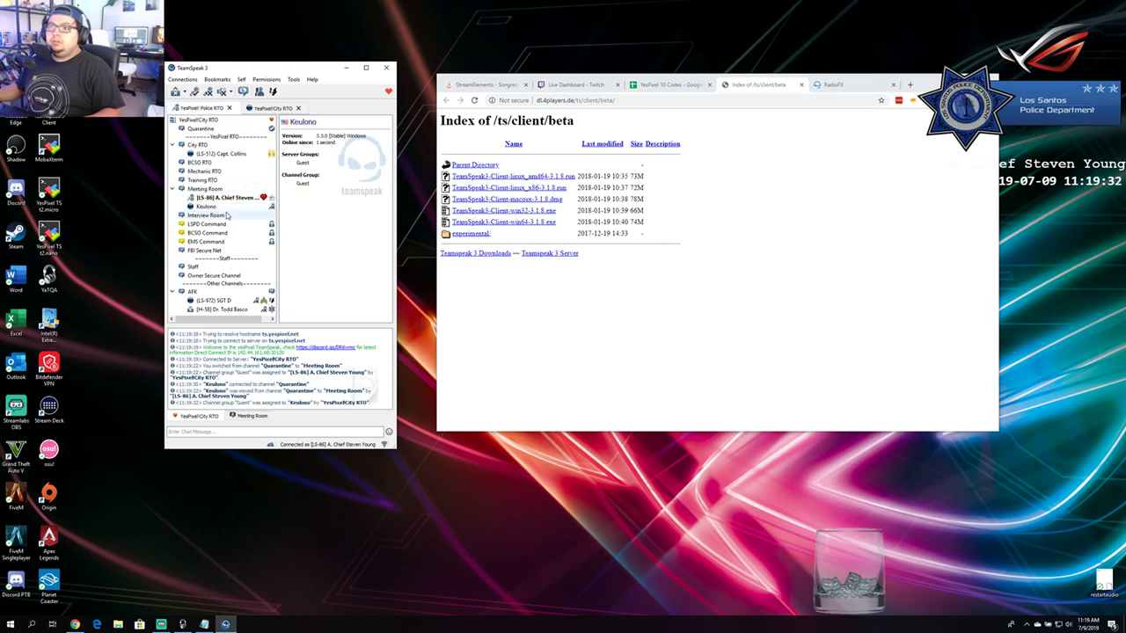
Examine the second client's version and server group details in the Meeting Room.
right_click(226, 206)
click(324, 251)
click(328, 250)
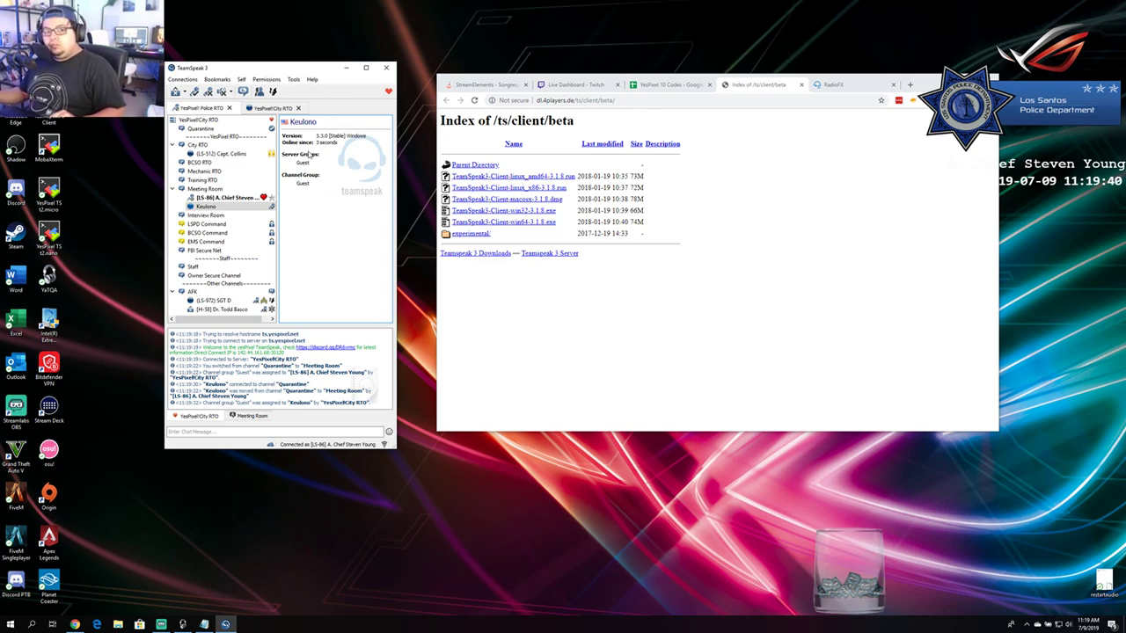
mouse_move(302, 154)
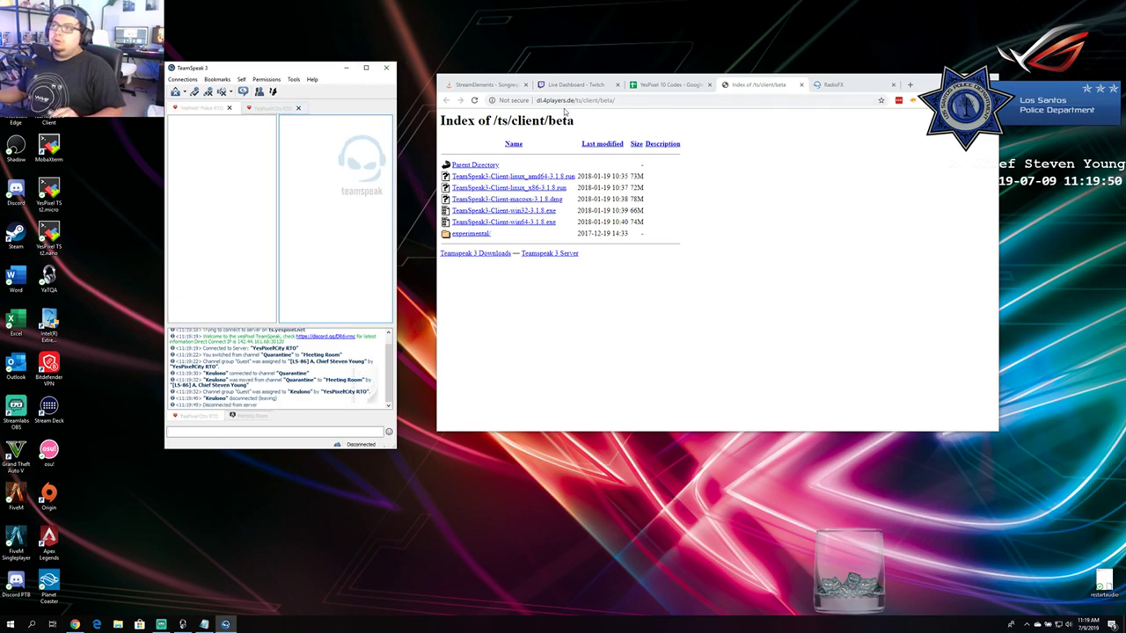
Download TeamSpeak3-Client-win64-3.1.8.exe from the dl.4players.de beta index and run the installer.
click(626, 99)
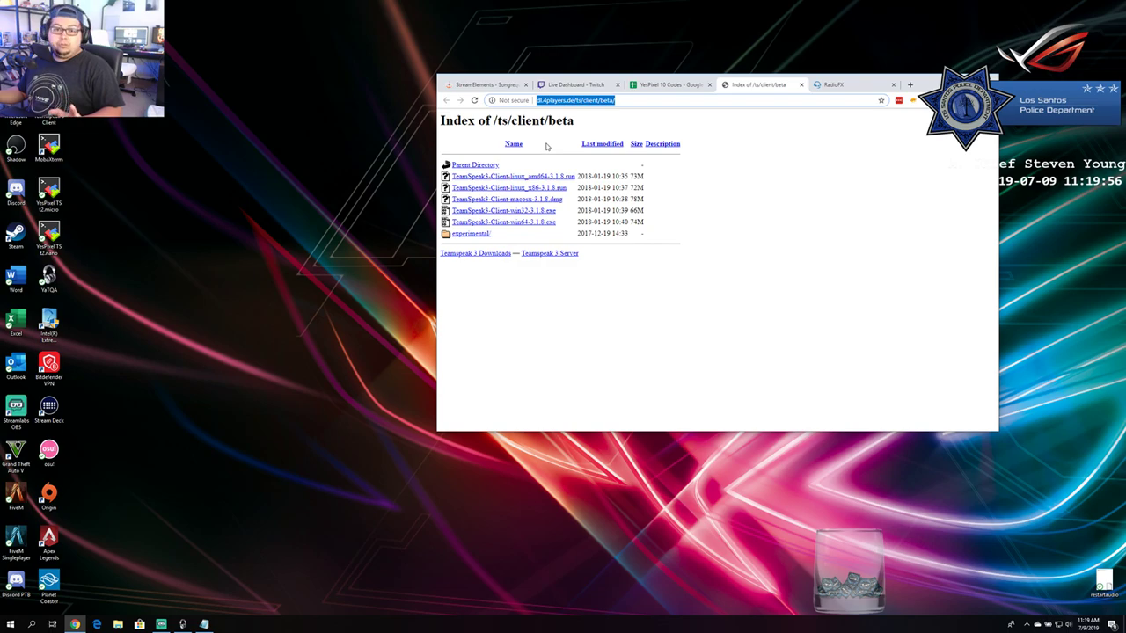
click(519, 222)
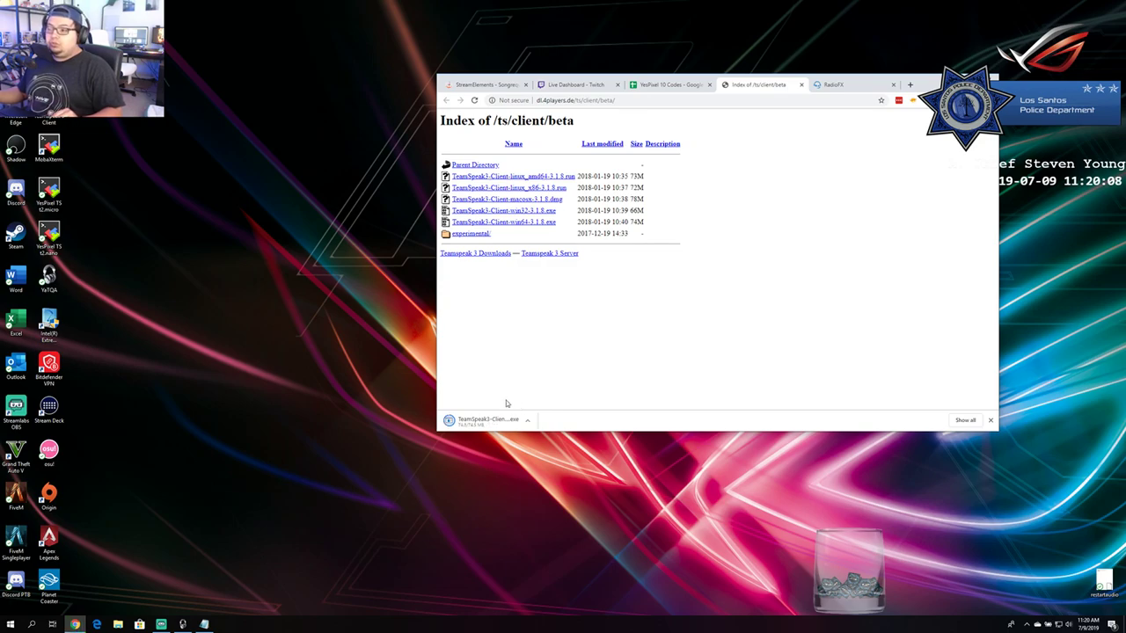
click(480, 422)
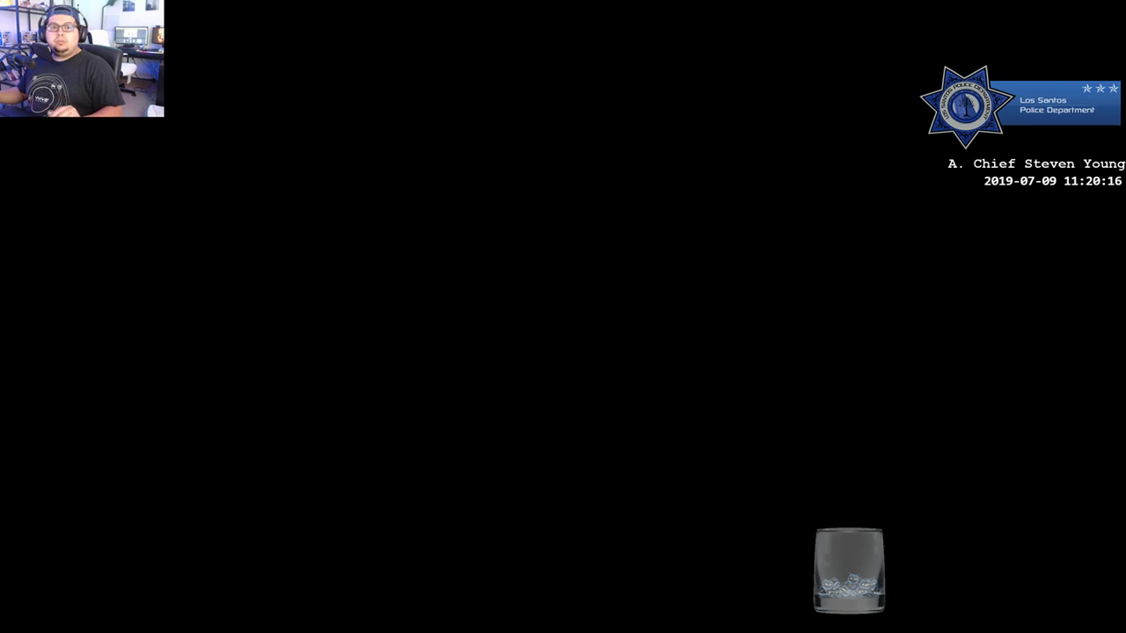
click(519, 396)
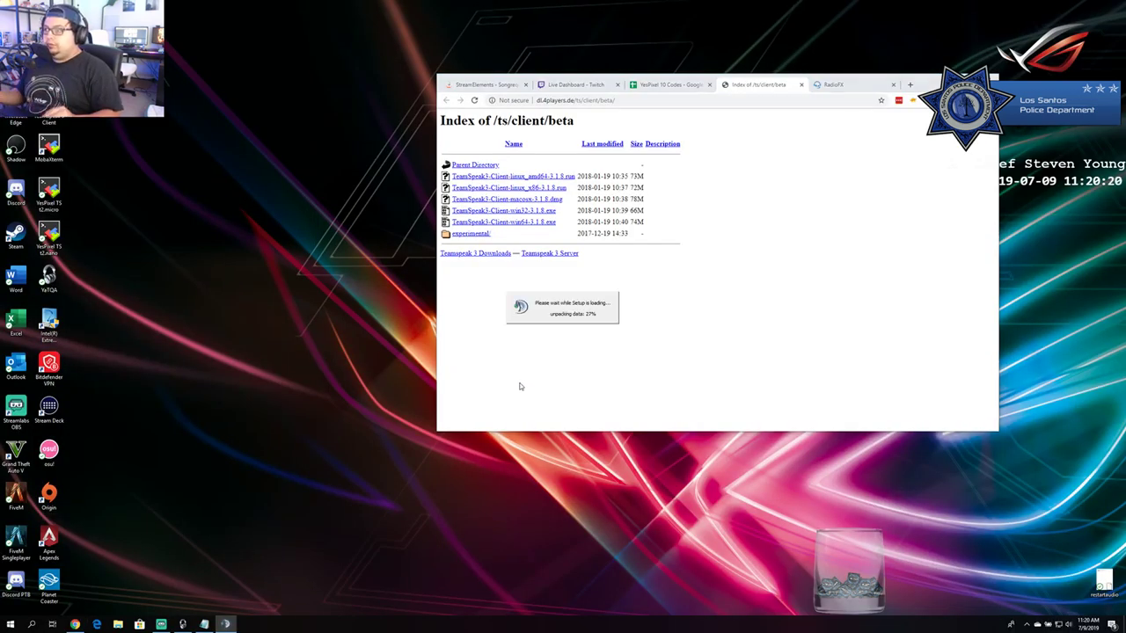
Search Google for "radio fx teamspeak" and open the RadioFX add-on page on myTeamSpeak at its download section.
click(851, 88)
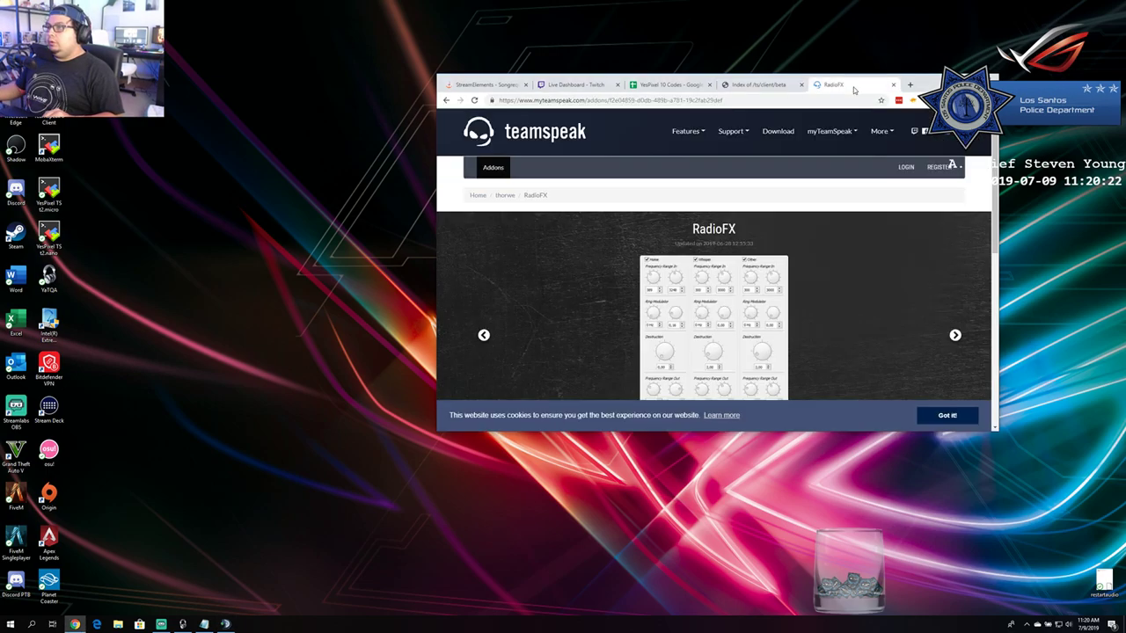
click(474, 101)
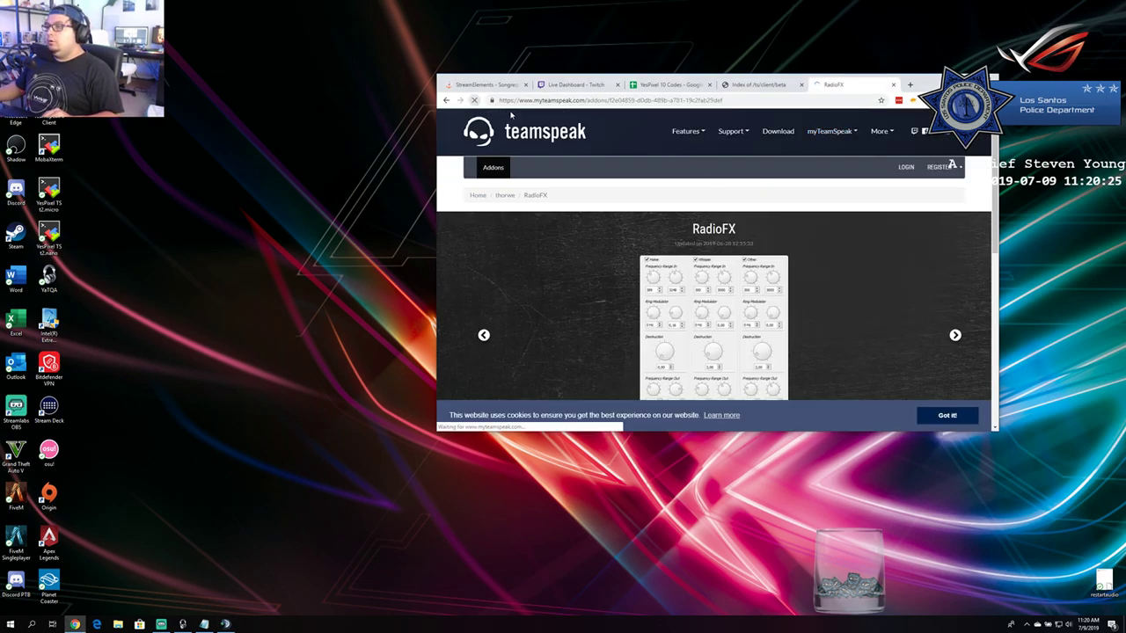
click(567, 100)
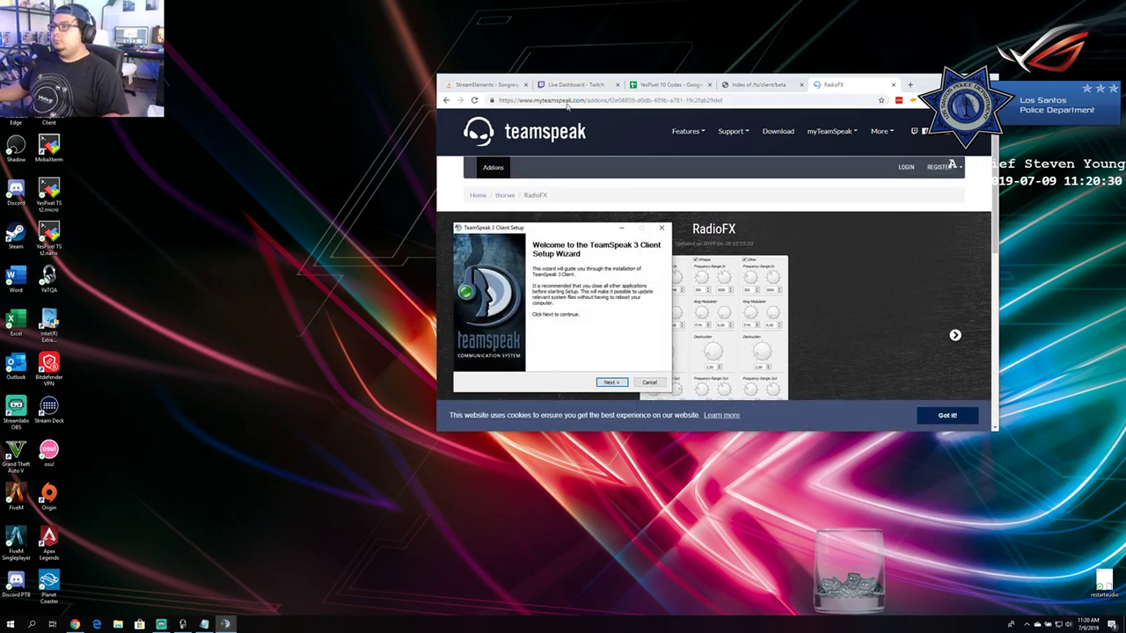
click(565, 101)
click(565, 100)
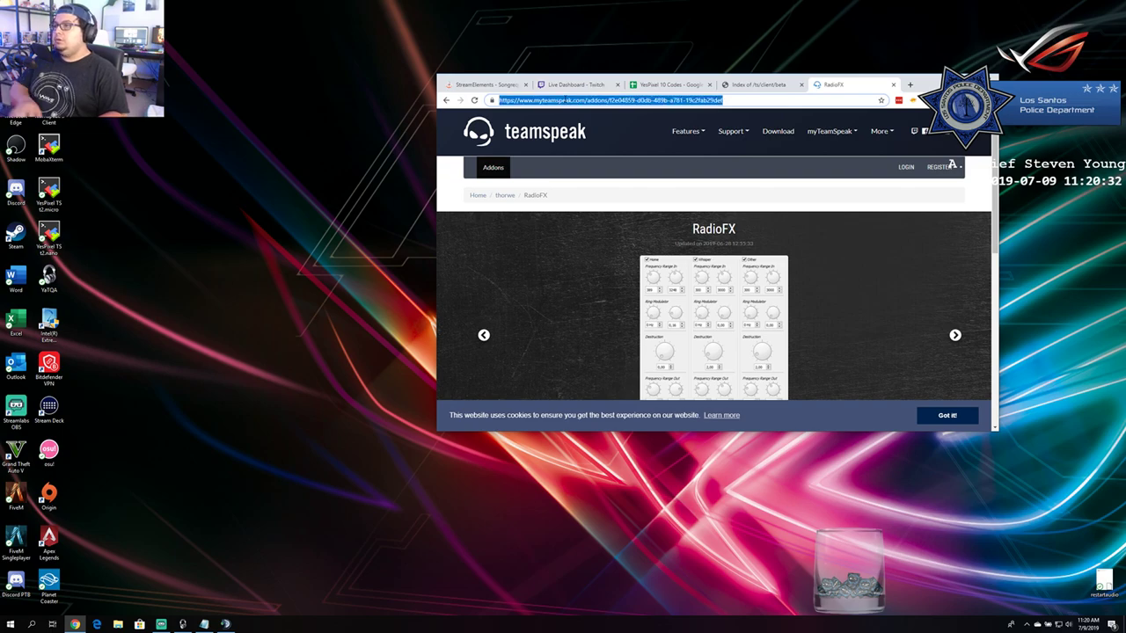
text(radio fx)
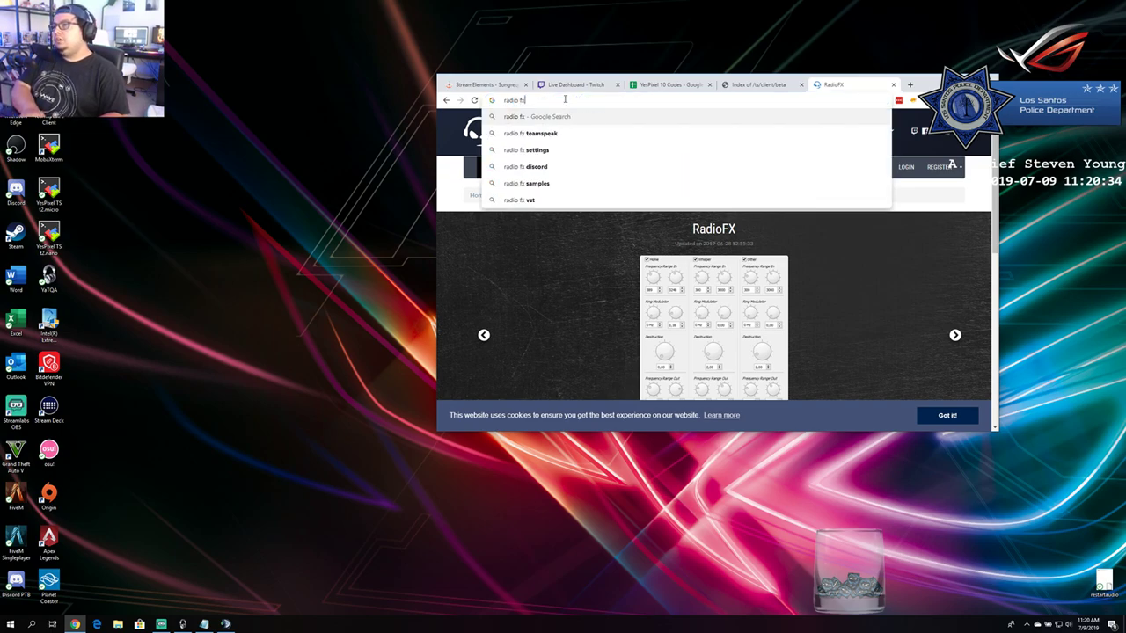
key(Return)
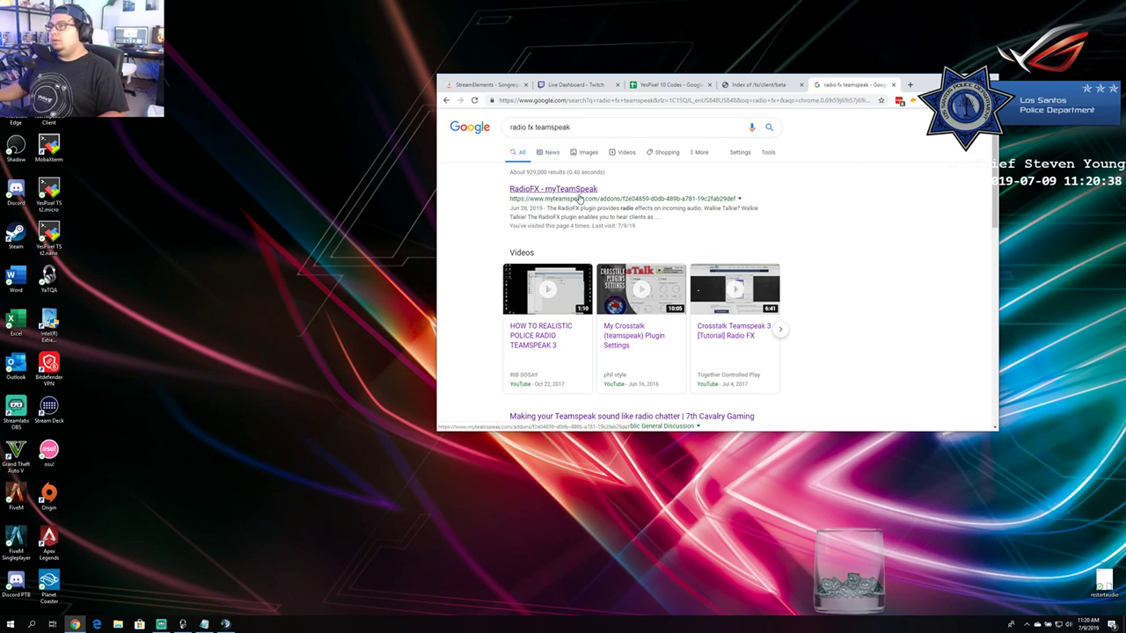
click(569, 192)
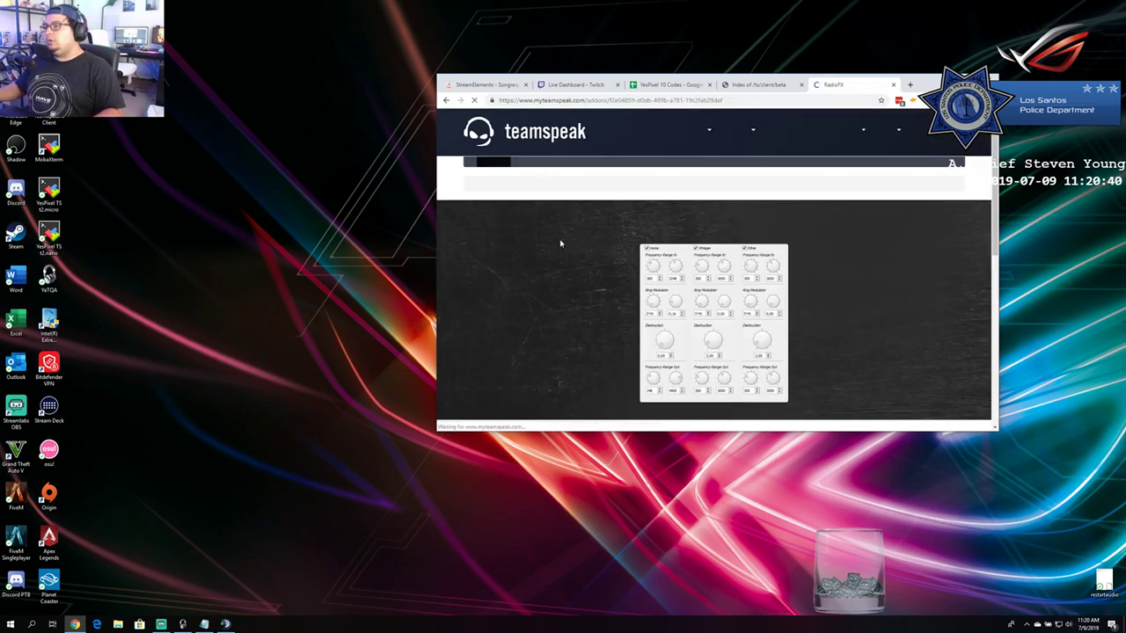
scroll(658, 238, down, 5)
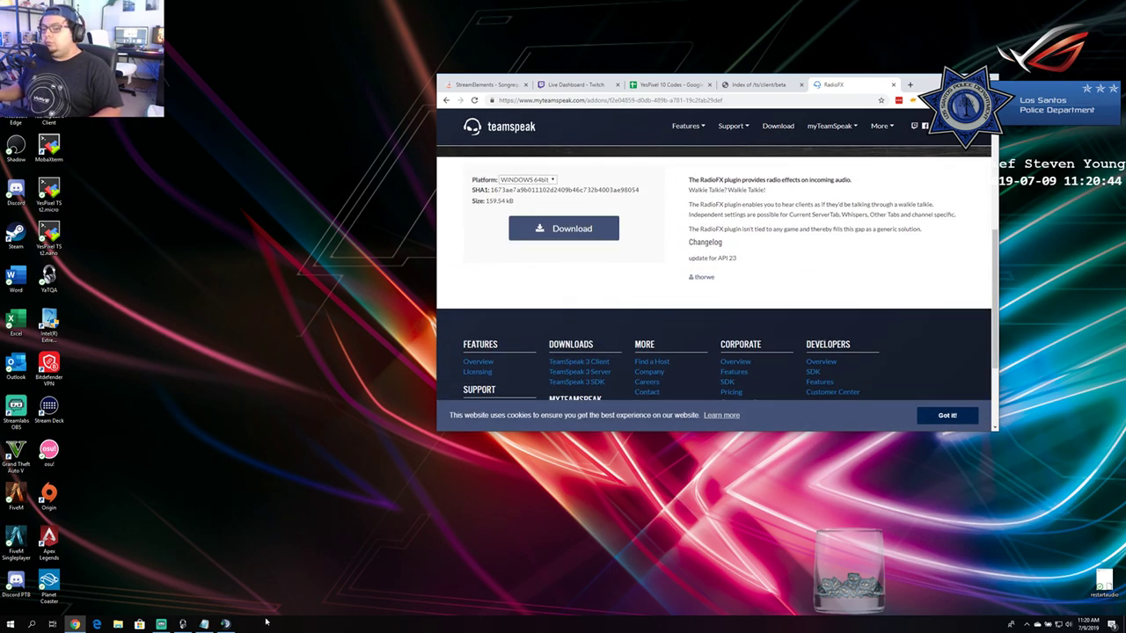
Return to the TeamSpeak 3 Client setup wizard, read through the license agreement and accept its terms.
click(229, 625)
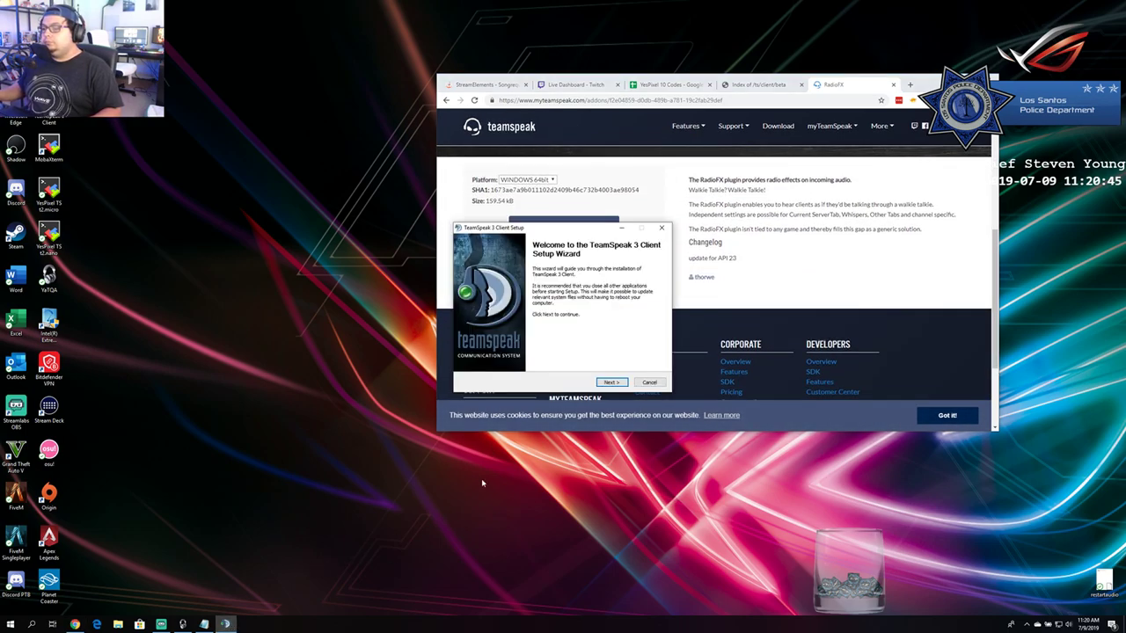
click(610, 382)
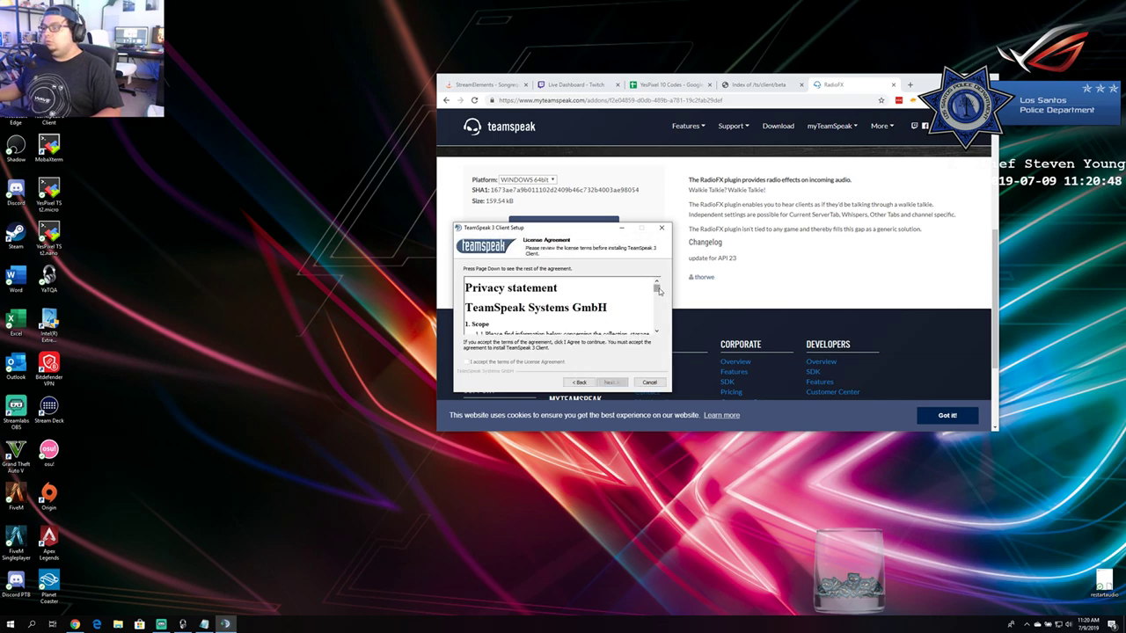
drag(657, 290, 658, 334)
click(536, 361)
click(598, 381)
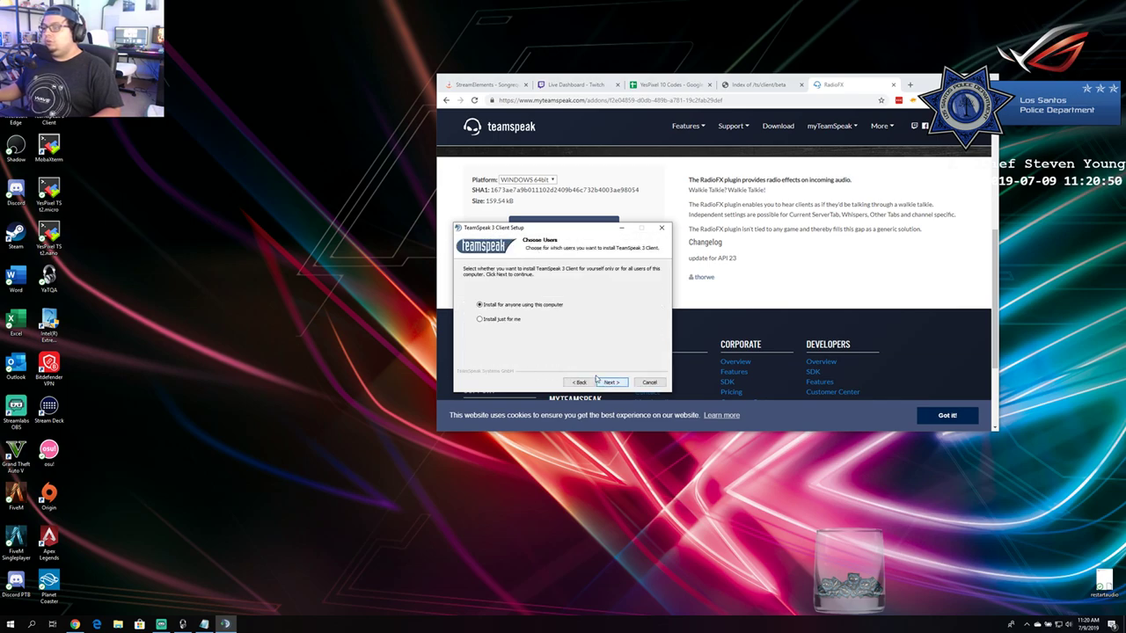
Install TeamSpeak for anyone using this computer, with configuration saved in user files and without Overwolf, and run the client on finishing.
click(607, 382)
click(608, 383)
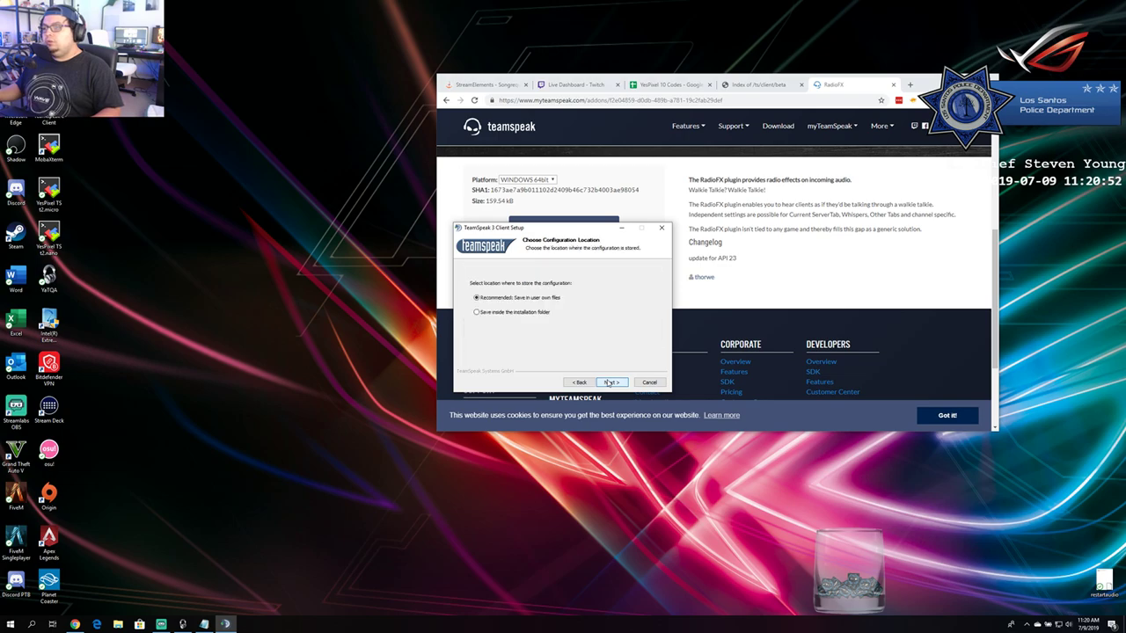
click(609, 382)
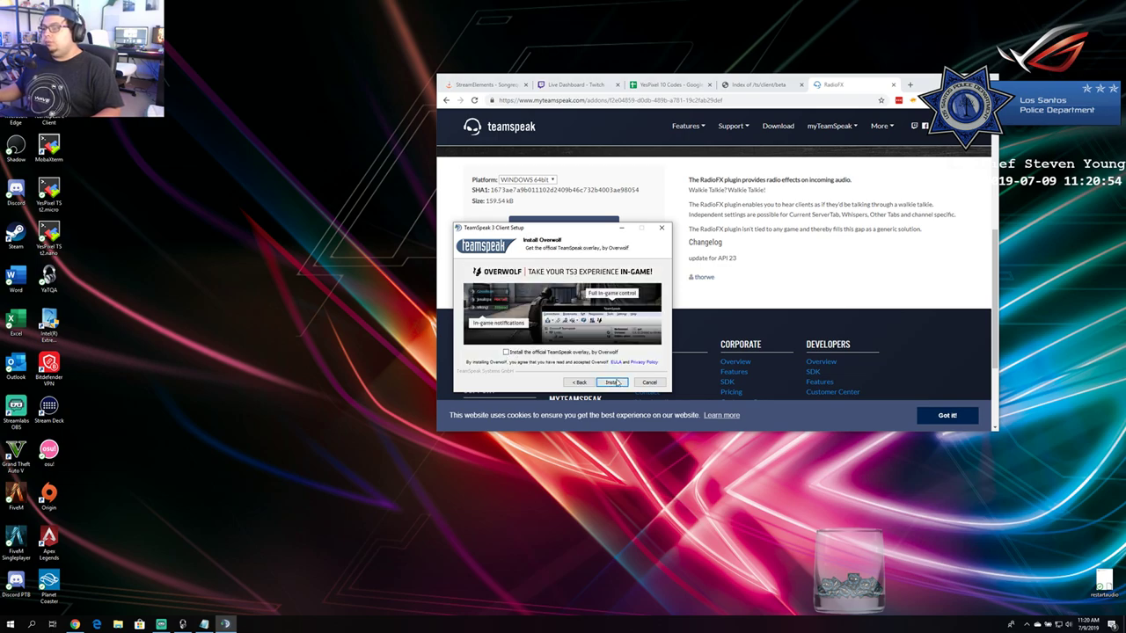
click(613, 382)
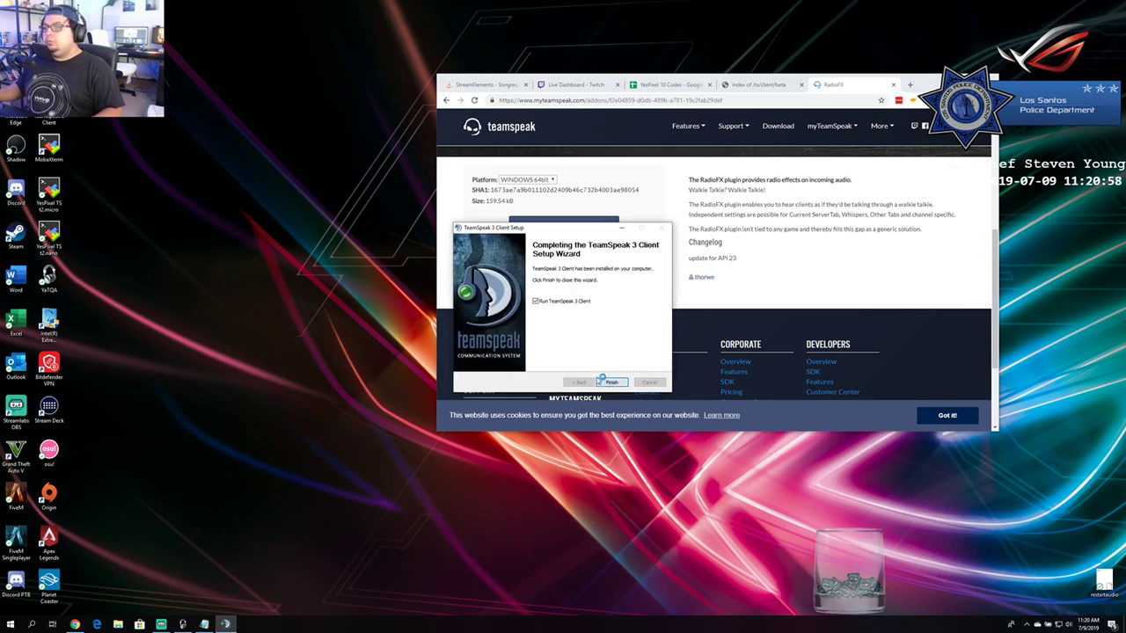
click(610, 381)
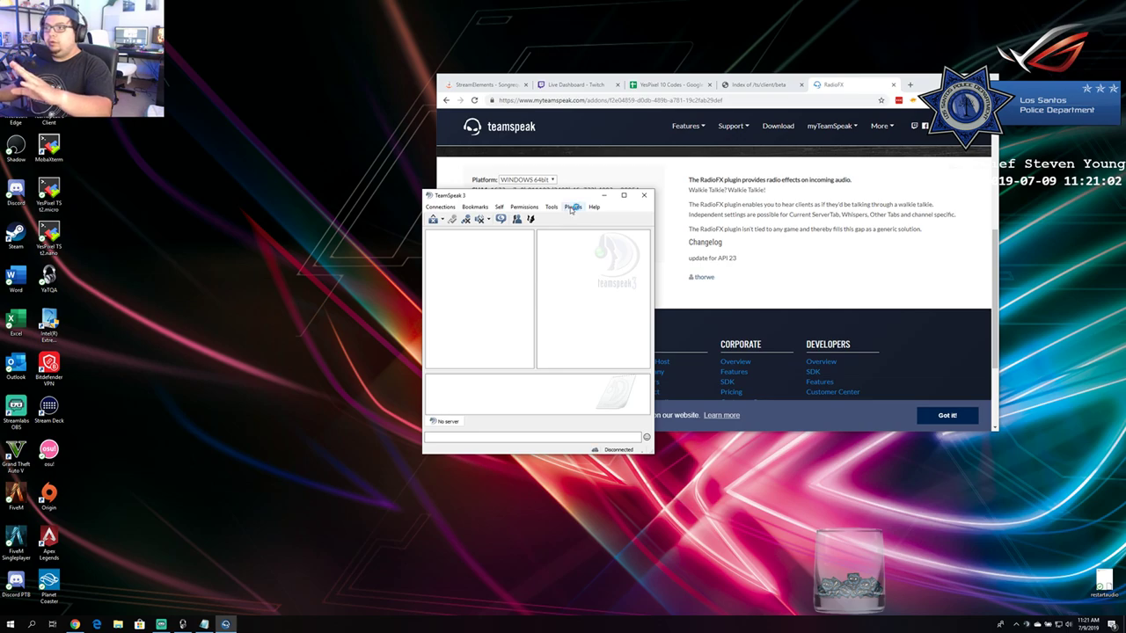
Download the RadioFX plugin for Windows 64bit from the add-on page and open the downloaded plugin file.
click(571, 208)
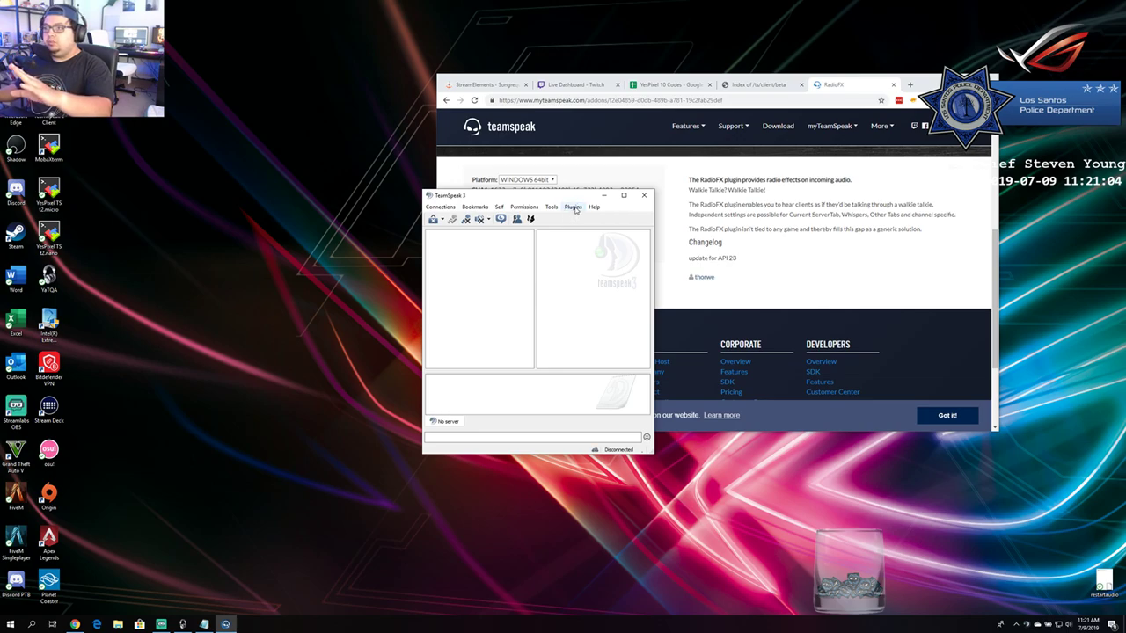
click(731, 275)
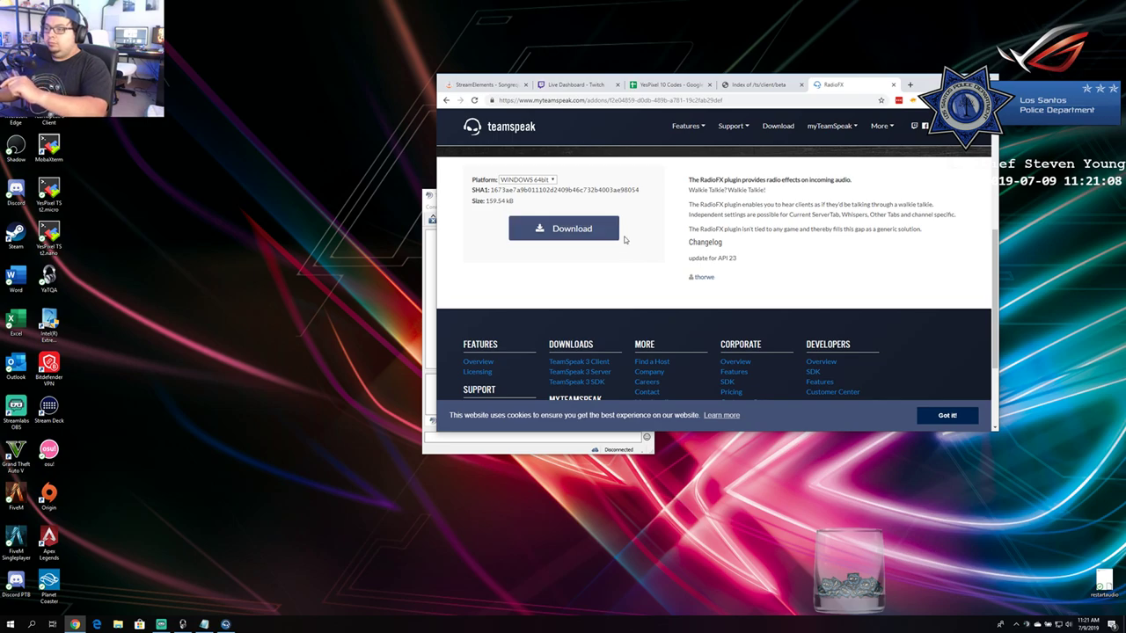
scroll(620, 243, up, 5)
scroll(658, 249, down, 3)
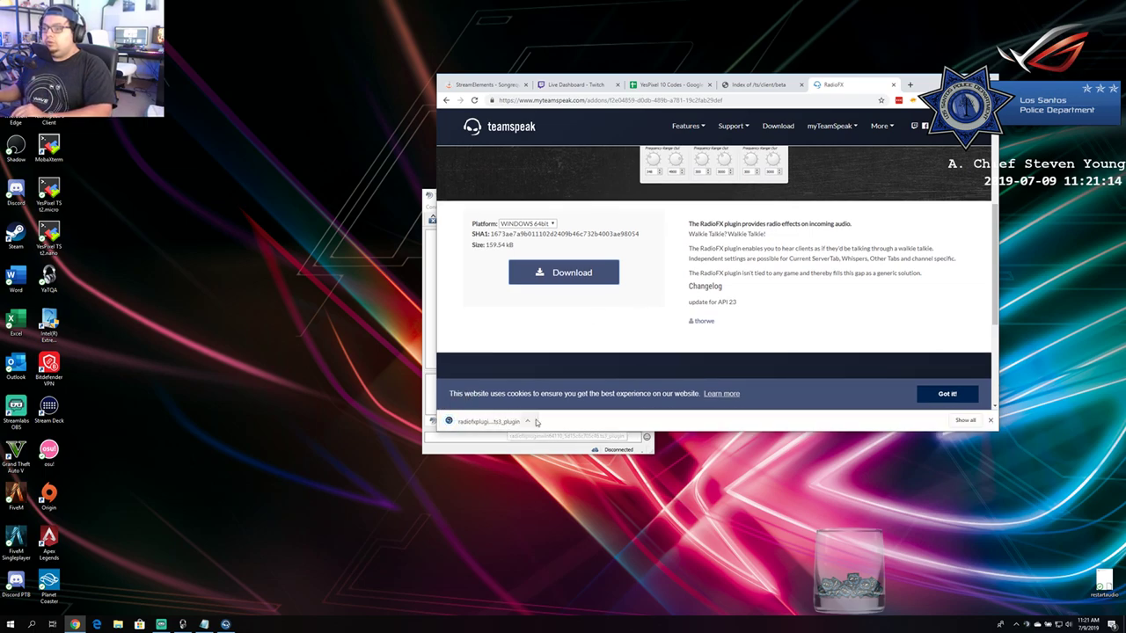
click(485, 423)
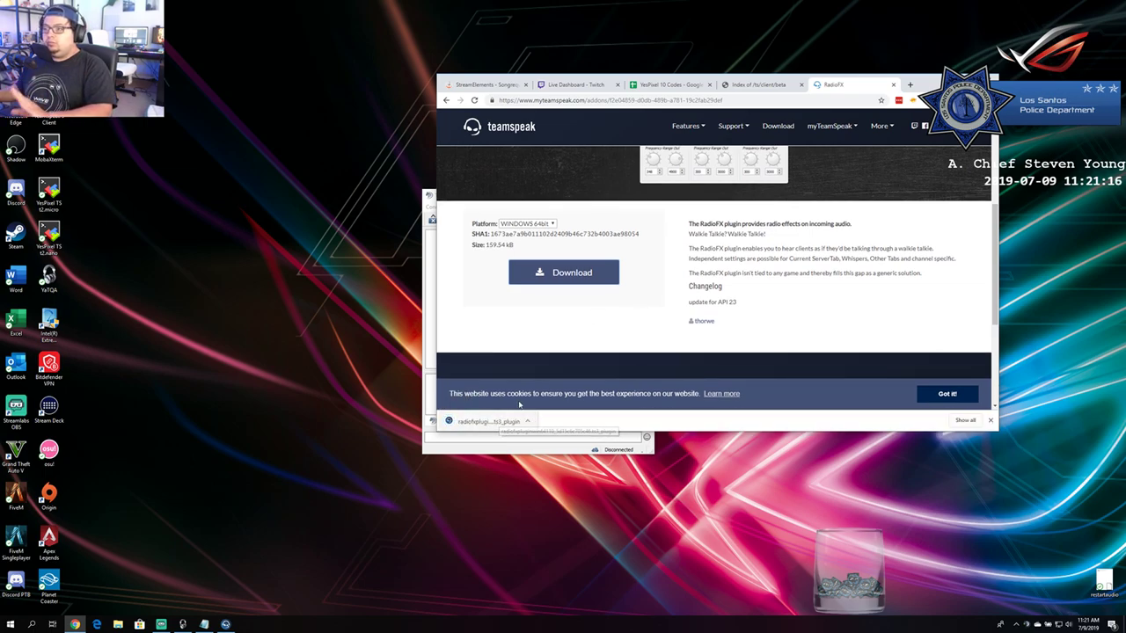
Open the Radio FX plugin's settings in the TeamSpeak client and move the settings window clear of the main window.
click(572, 206)
mouse_move(578, 218)
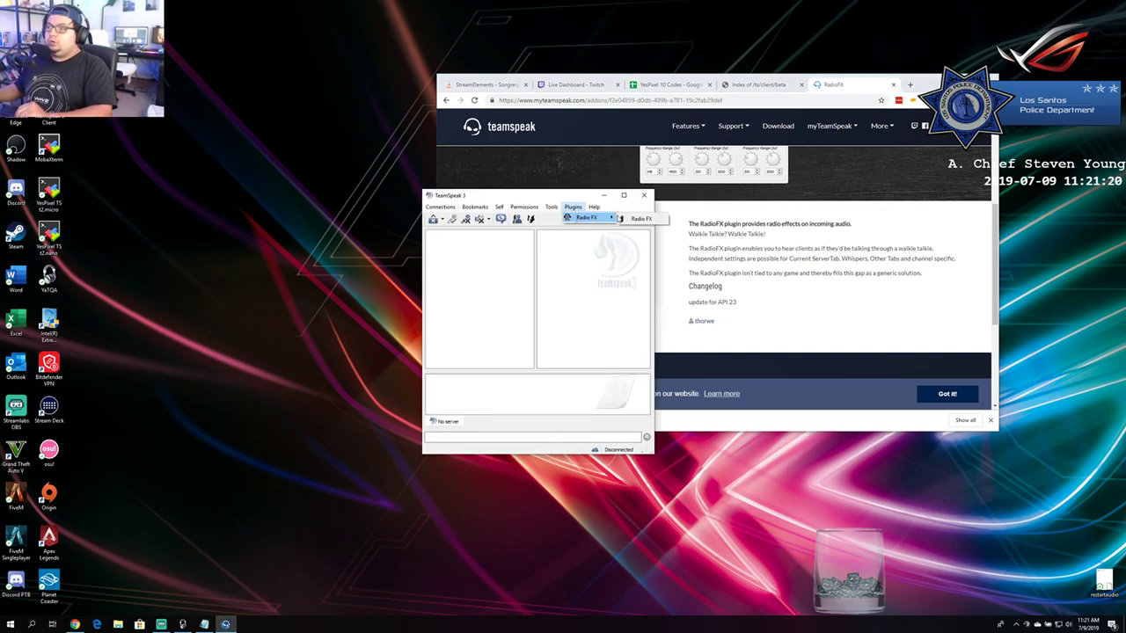
click(639, 219)
drag(558, 209, 600, 156)
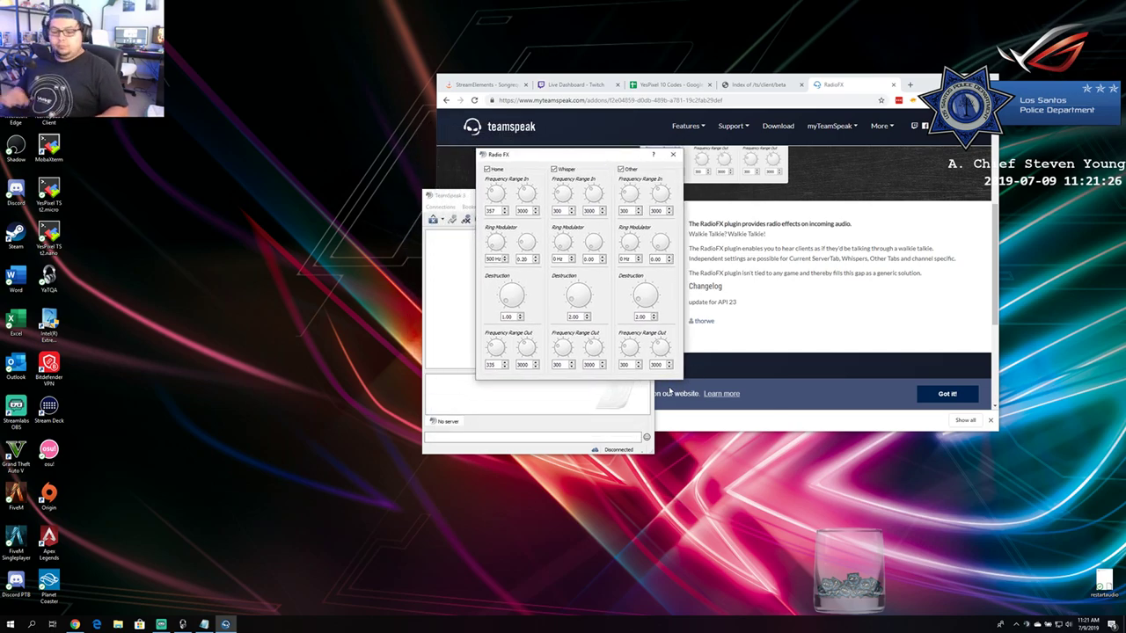
Capture the Radio FX settings with the Snipping Tool, then close the capture and the Radio FX settings window.
key(super)
text(snip)
key(Return)
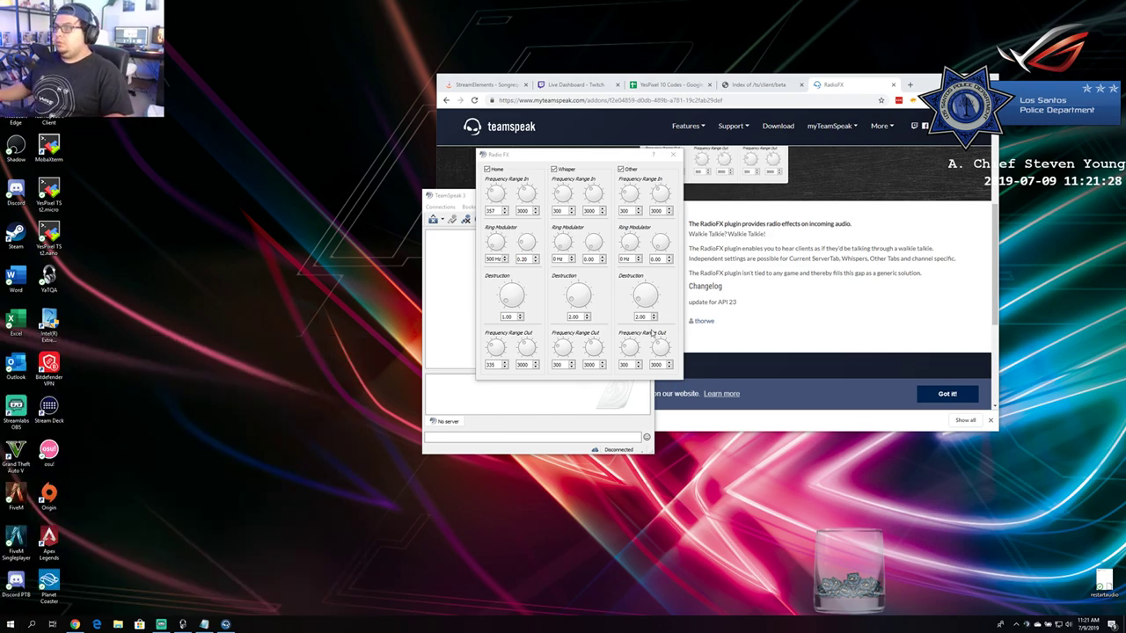
click(513, 105)
drag(478, 156, 682, 383)
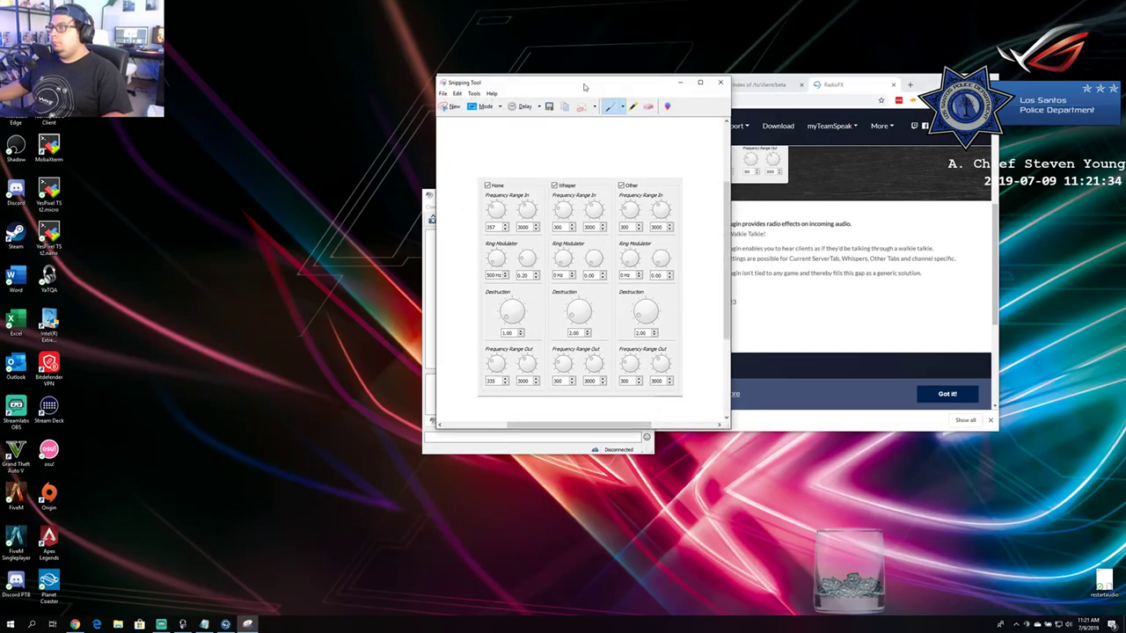
drag(585, 86, 419, 59)
drag(559, 405, 771, 477)
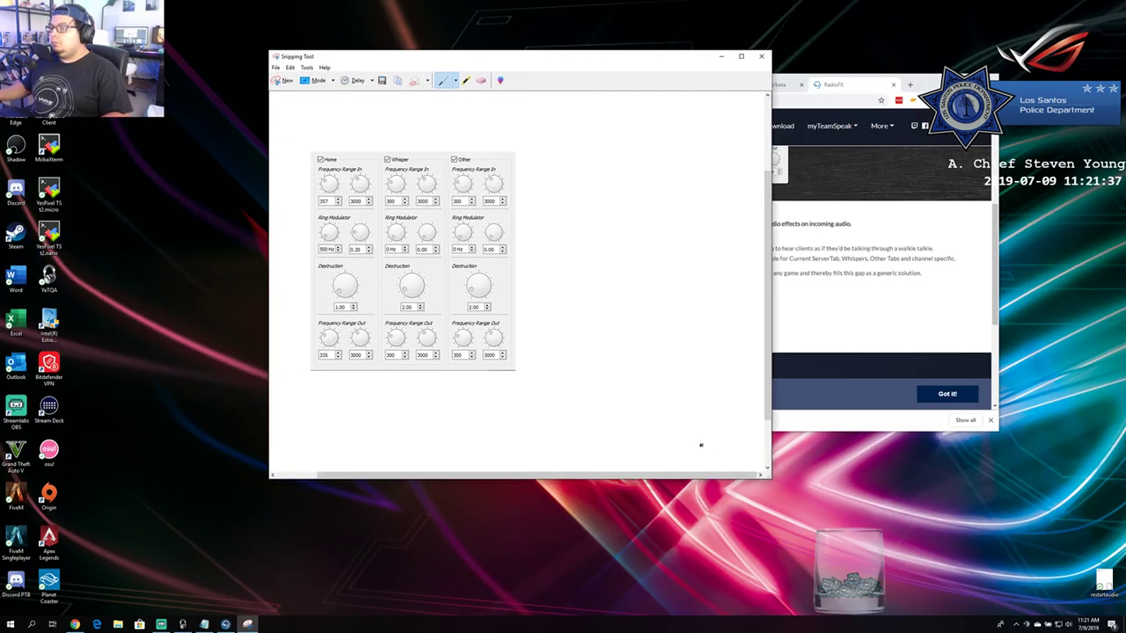
click(762, 56)
click(556, 273)
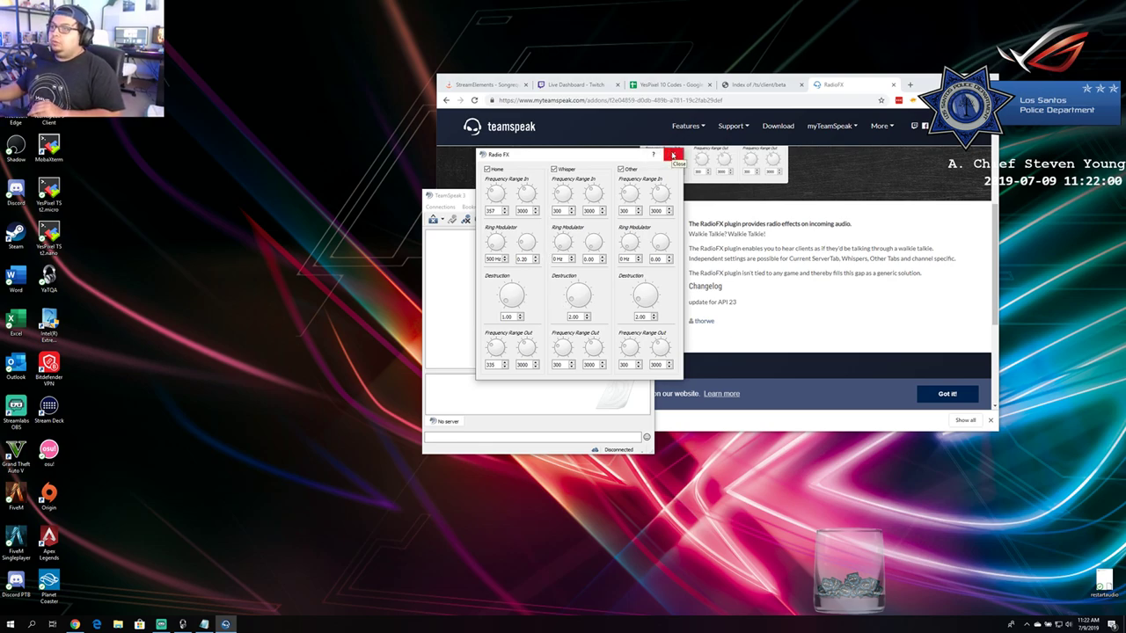
click(673, 155)
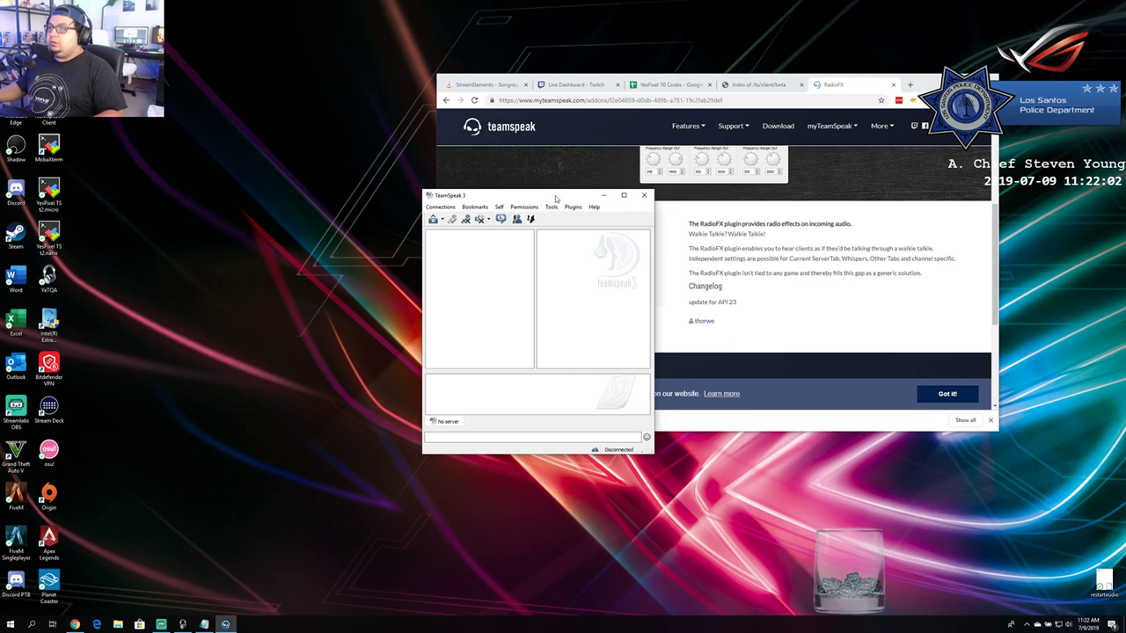
Connect to the bookmarked YesPixel Police RTO server and join the Meeting Room channel.
drag(489, 195, 341, 123)
click(326, 134)
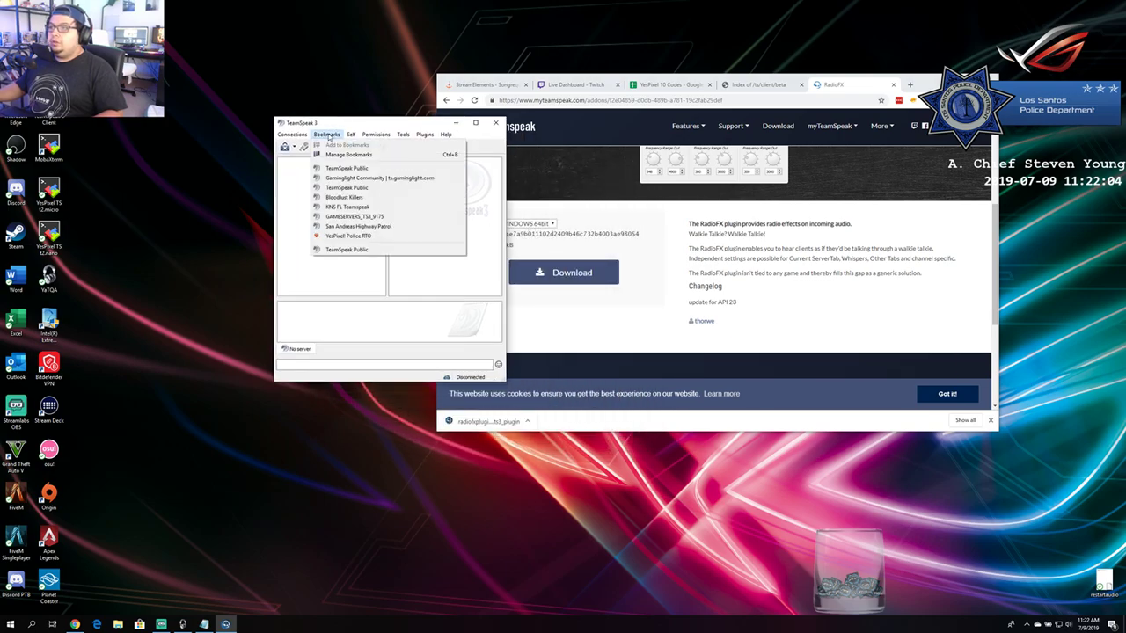
click(344, 236)
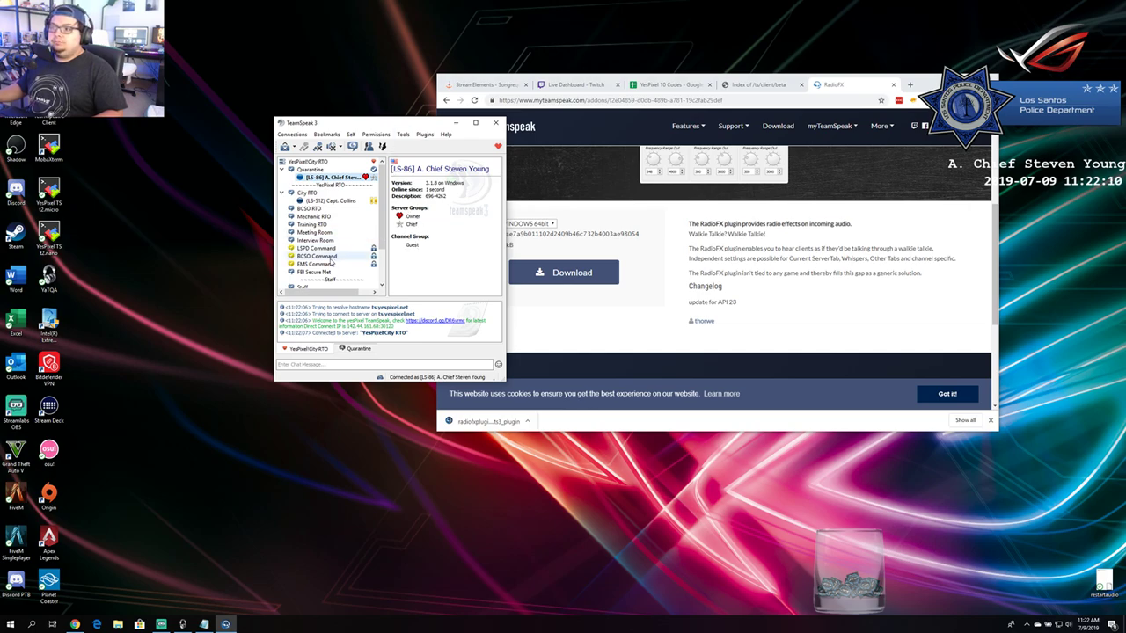
double_click(313, 233)
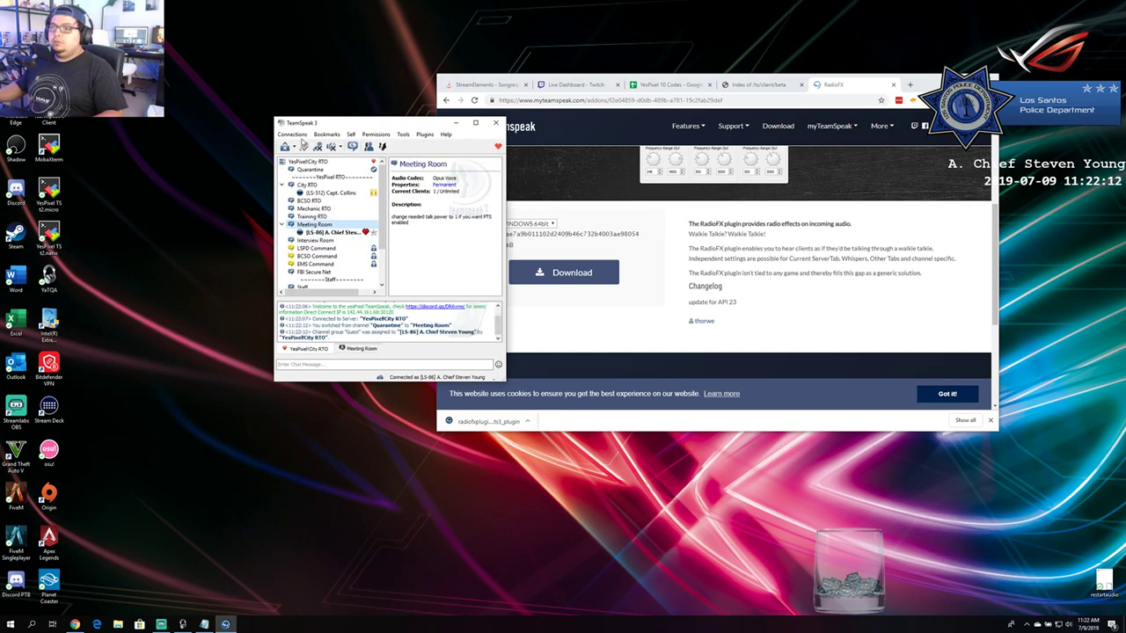
Connect to the server a second time in a new tab and move the second client from Quarantine into the Meeting Room.
click(294, 135)
click(306, 155)
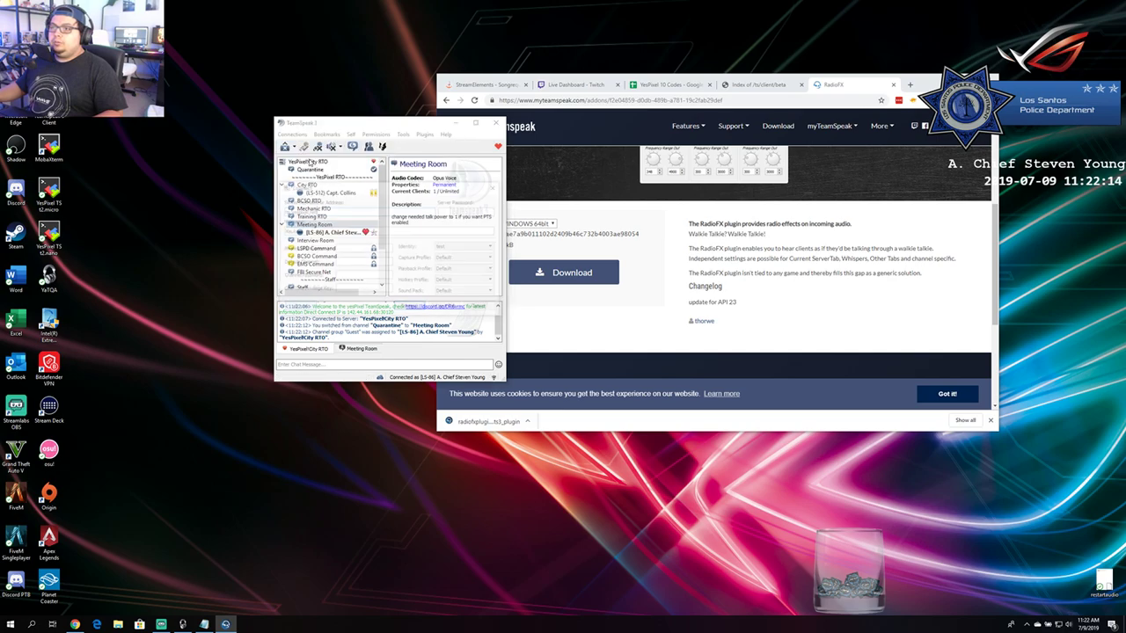
click(444, 309)
drag(346, 192, 341, 248)
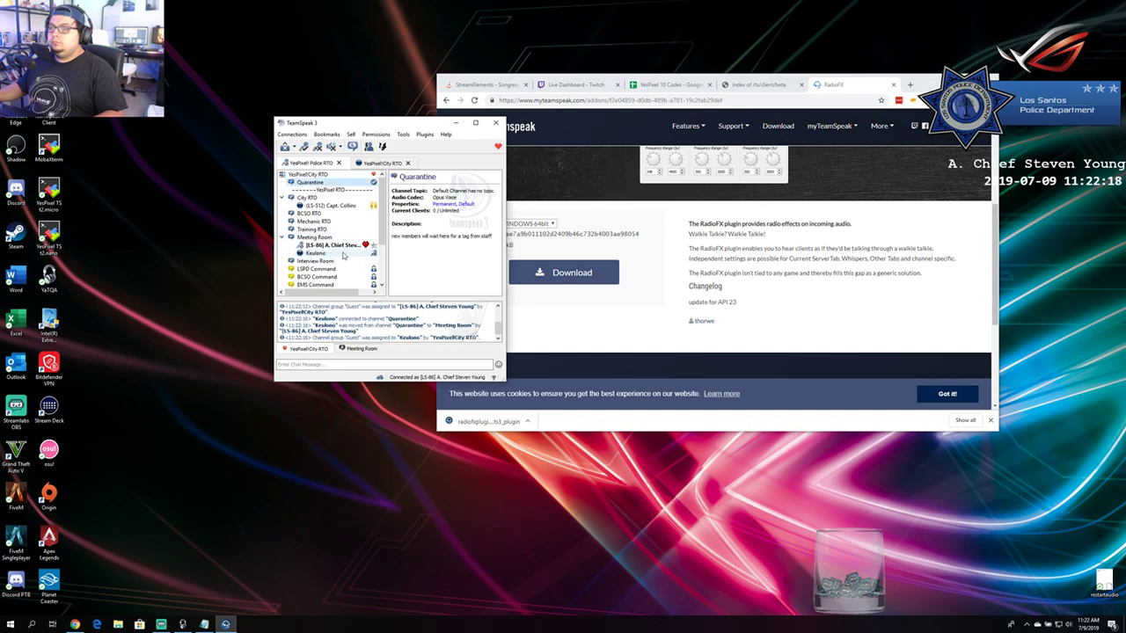
right_click(342, 254)
click(395, 317)
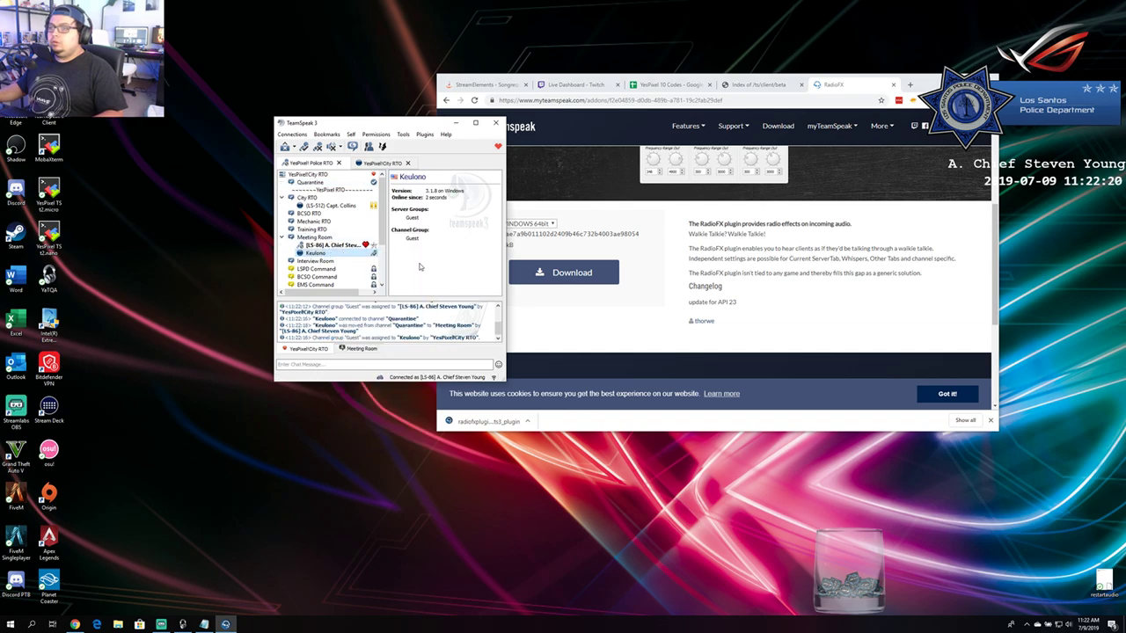
Open the inner micclicks folder under Downloads in File Explorer and copy all three sound files in it.
click(118, 624)
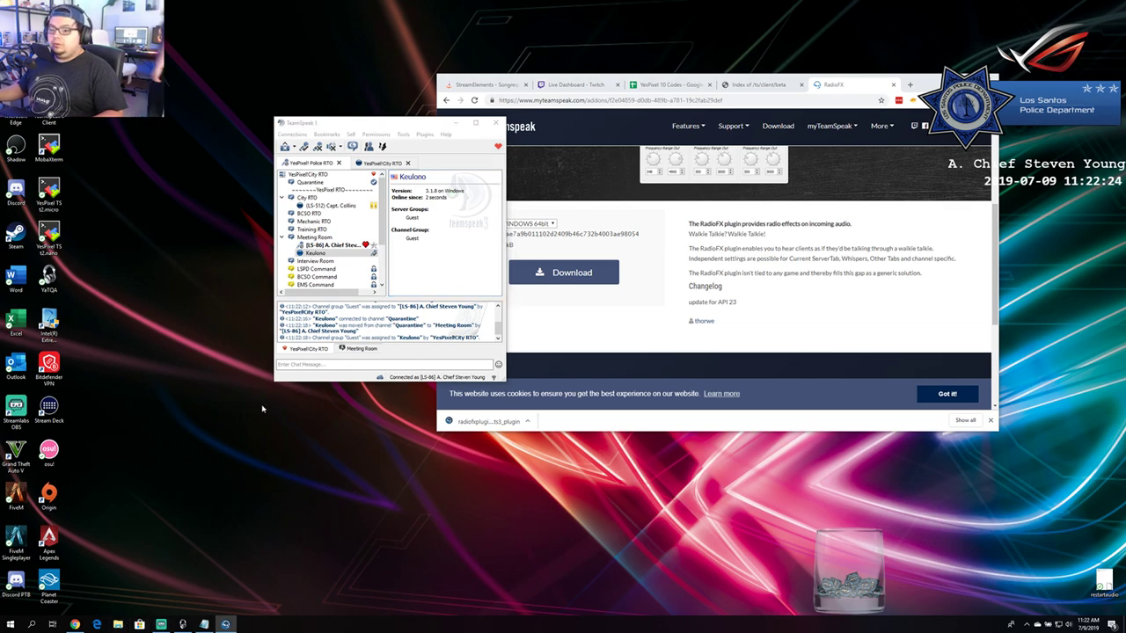
drag(240, 211, 638, 183)
click(451, 243)
scroll(622, 302, down, 20)
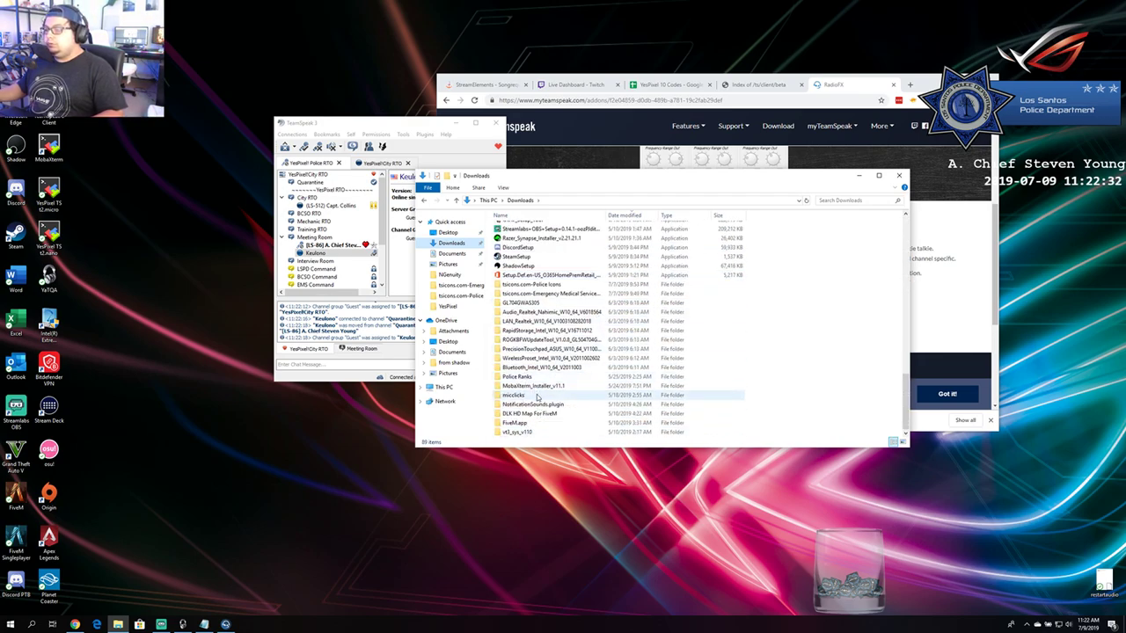
double_click(532, 395)
click(520, 232)
double_click(520, 231)
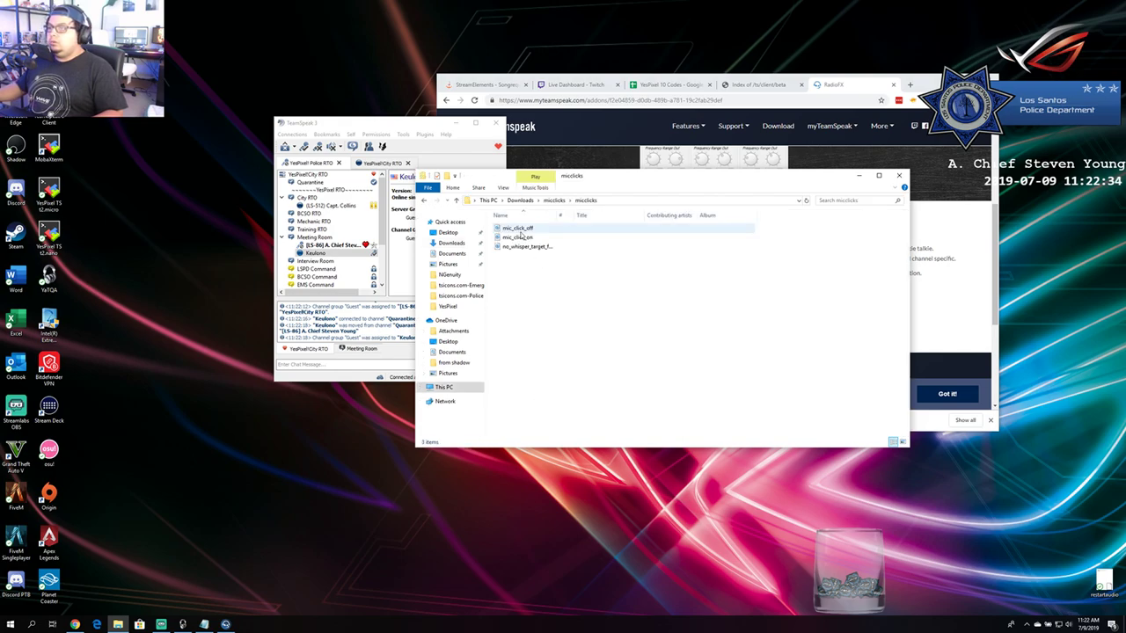
drag(531, 278, 536, 221)
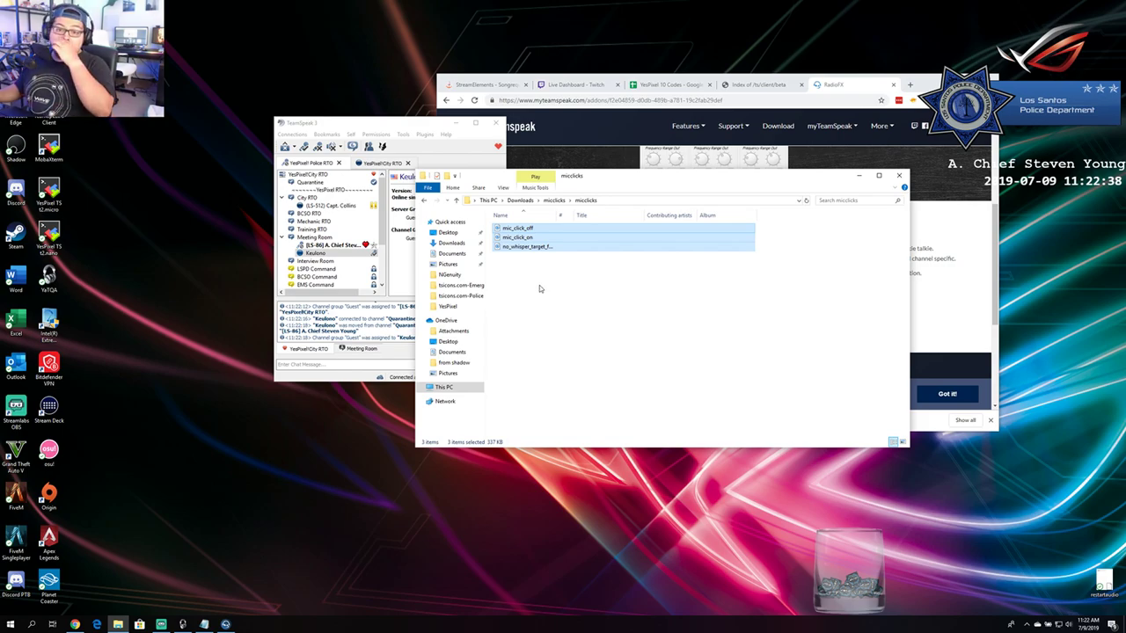
Open the default sound folder of the TeamSpeak 3 Client under Program Files on the C: drive.
click(445, 388)
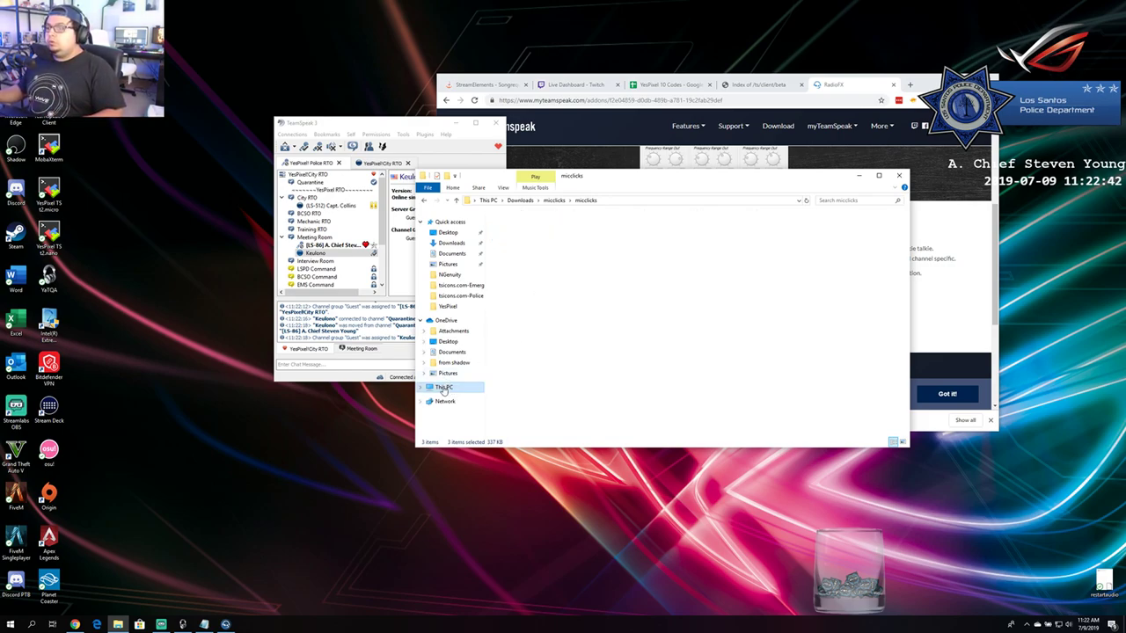
double_click(542, 321)
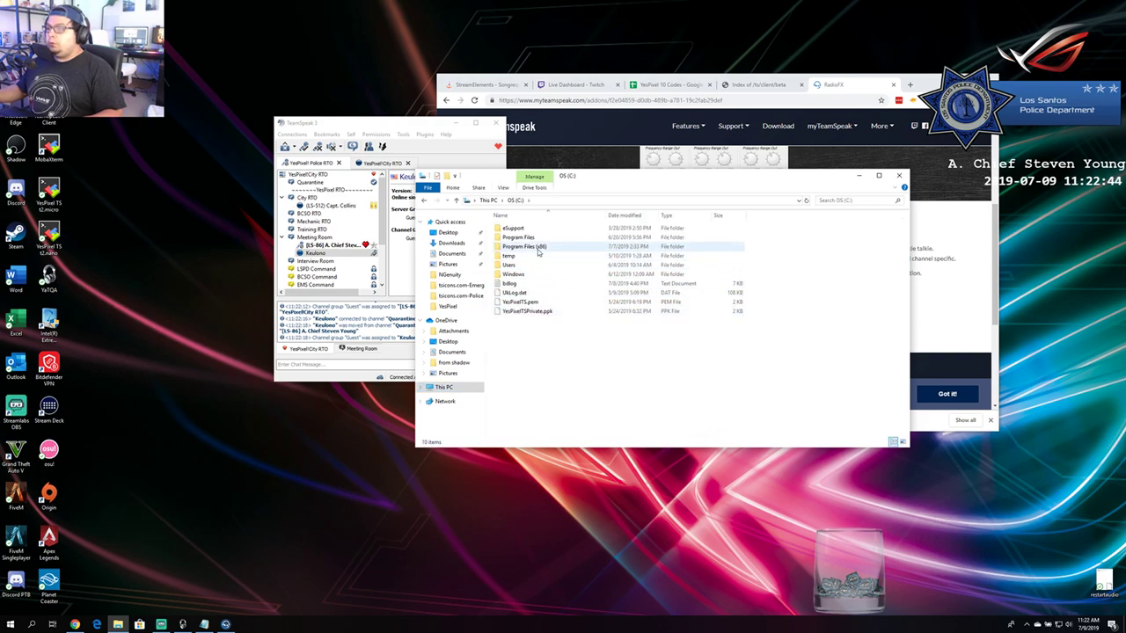
click(526, 238)
double_click(526, 239)
scroll(527, 251, down, 3)
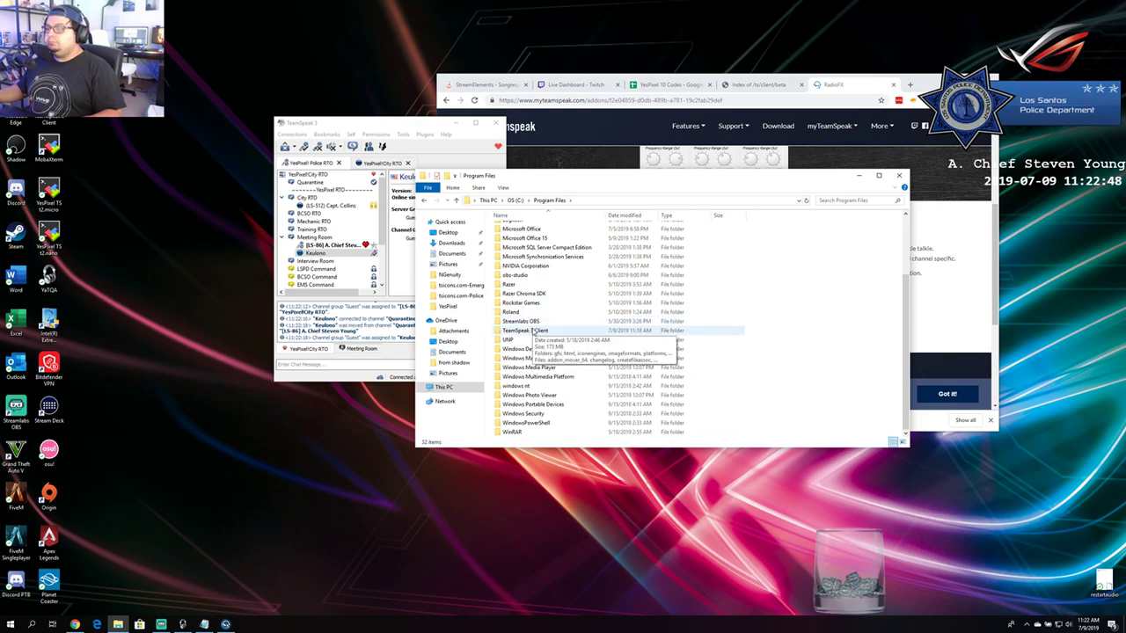
click(516, 199)
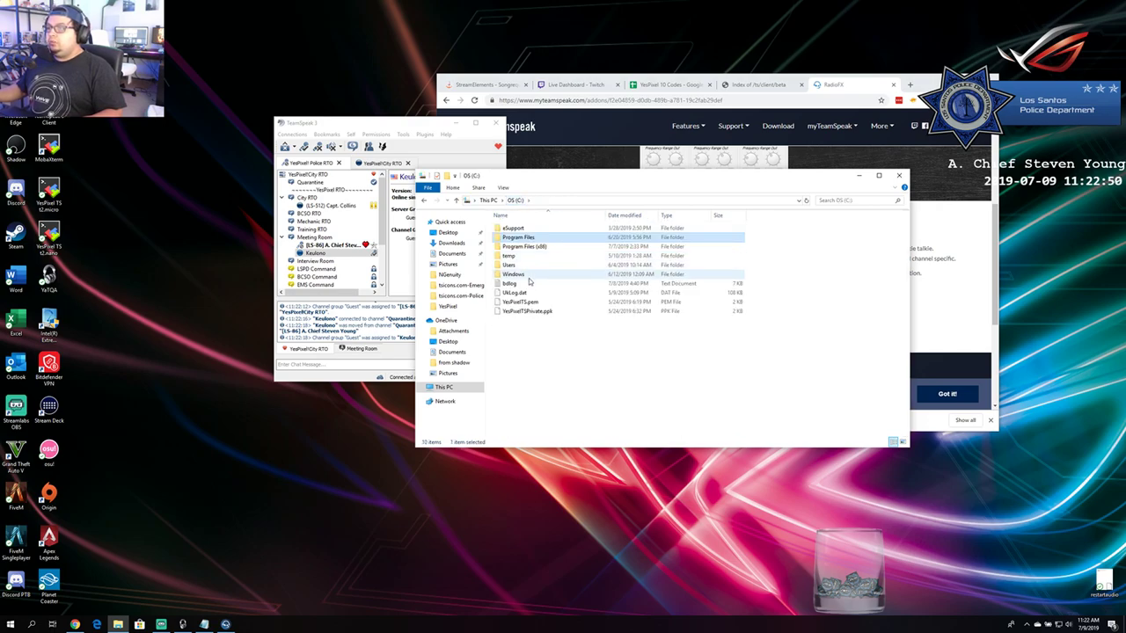
click(533, 248)
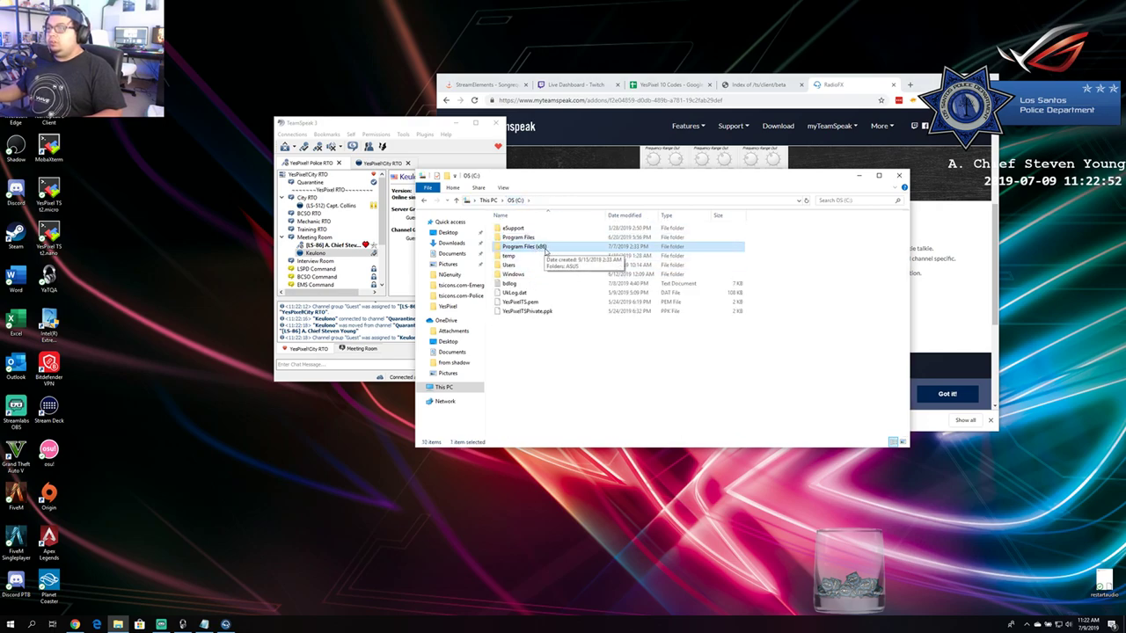
double_click(524, 237)
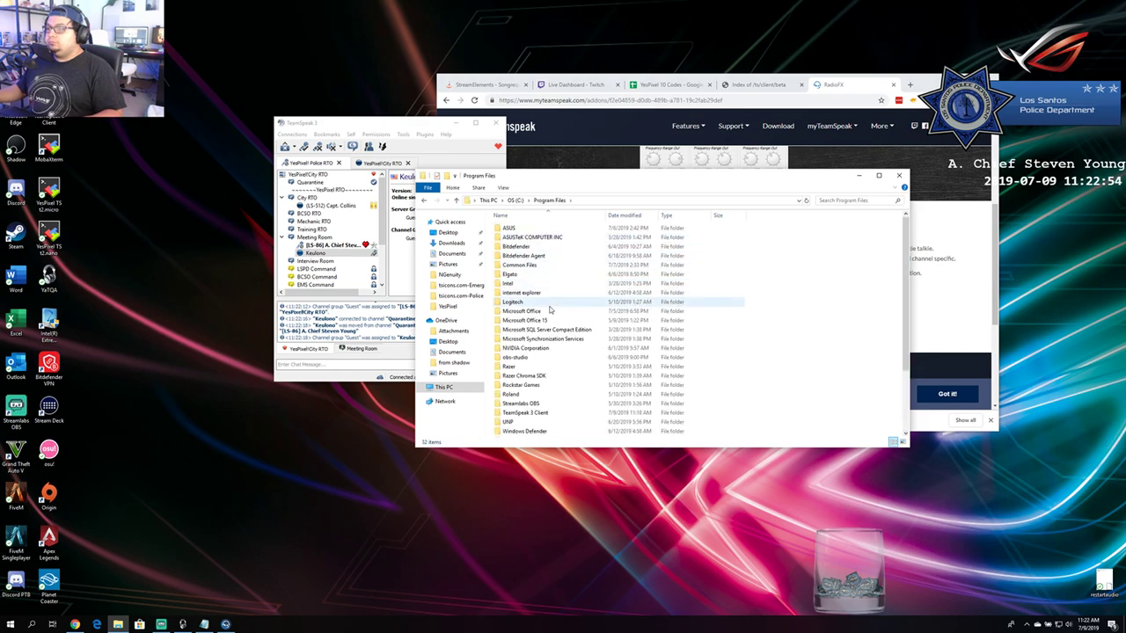
scroll(535, 395, down, 1)
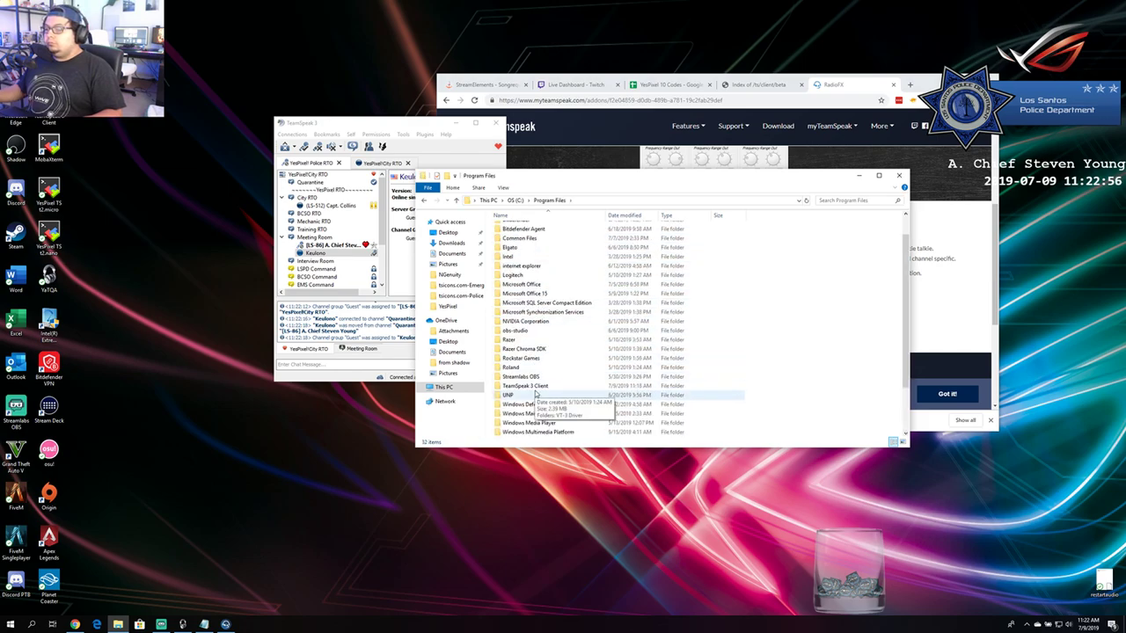
double_click(532, 386)
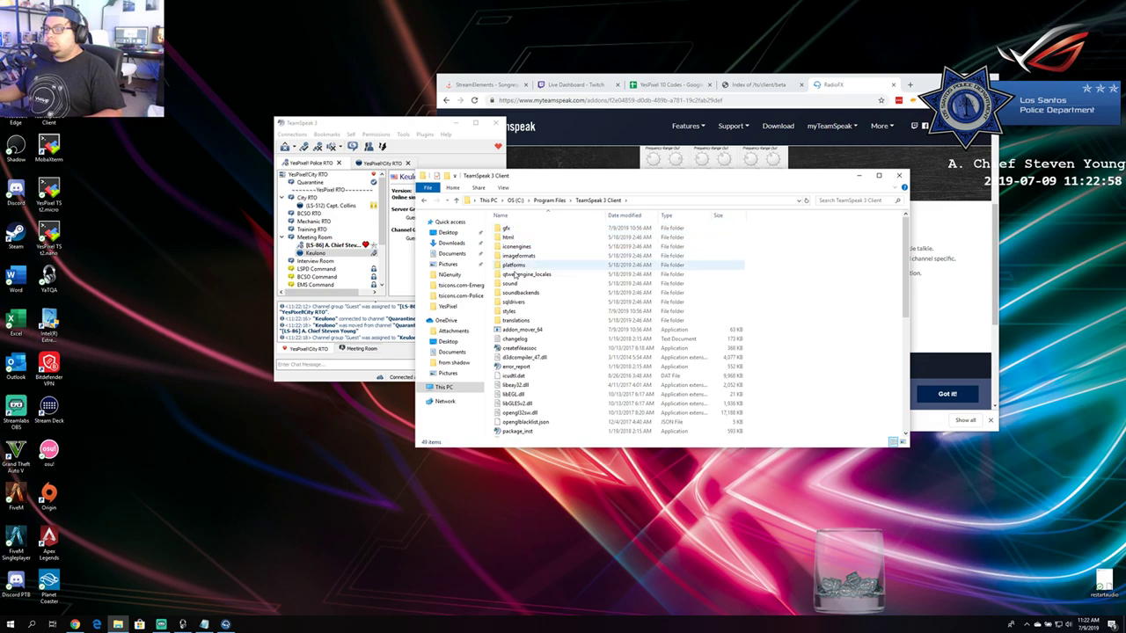
double_click(510, 283)
double_click(514, 228)
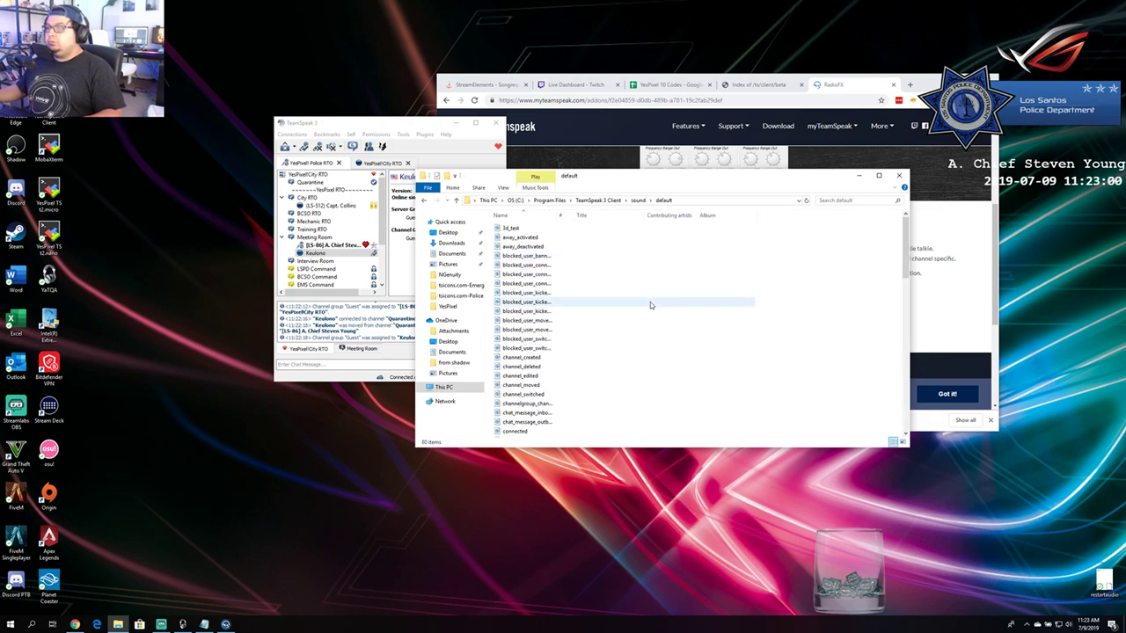
Paste the mic click files into the default sound folder, replacing the existing ones with administrator permission.
key(ctrl+v)
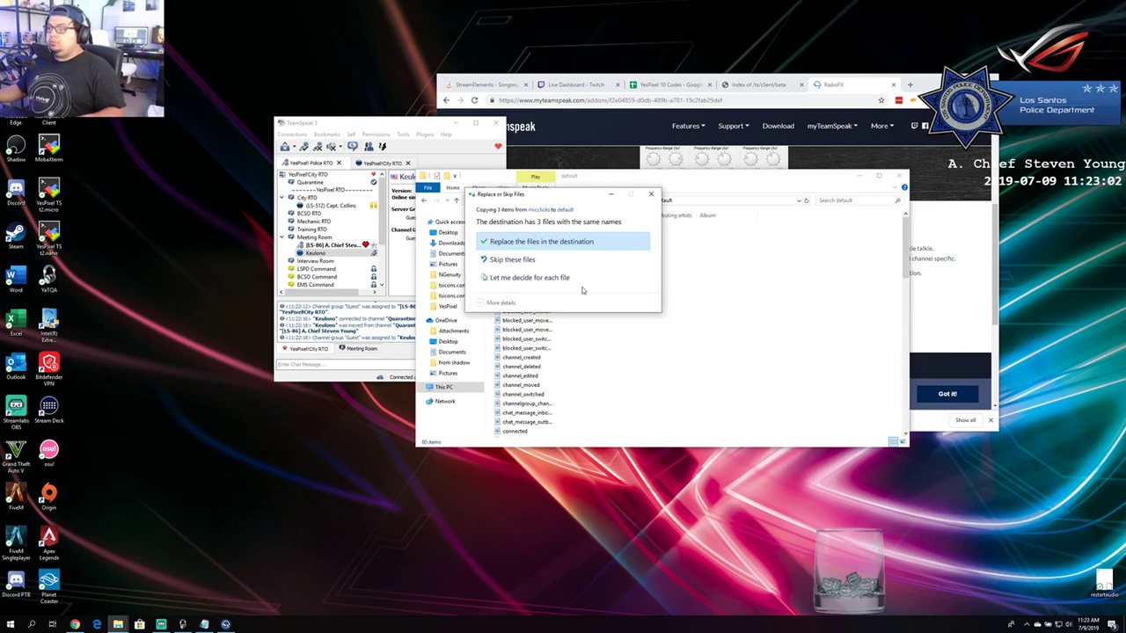
click(537, 242)
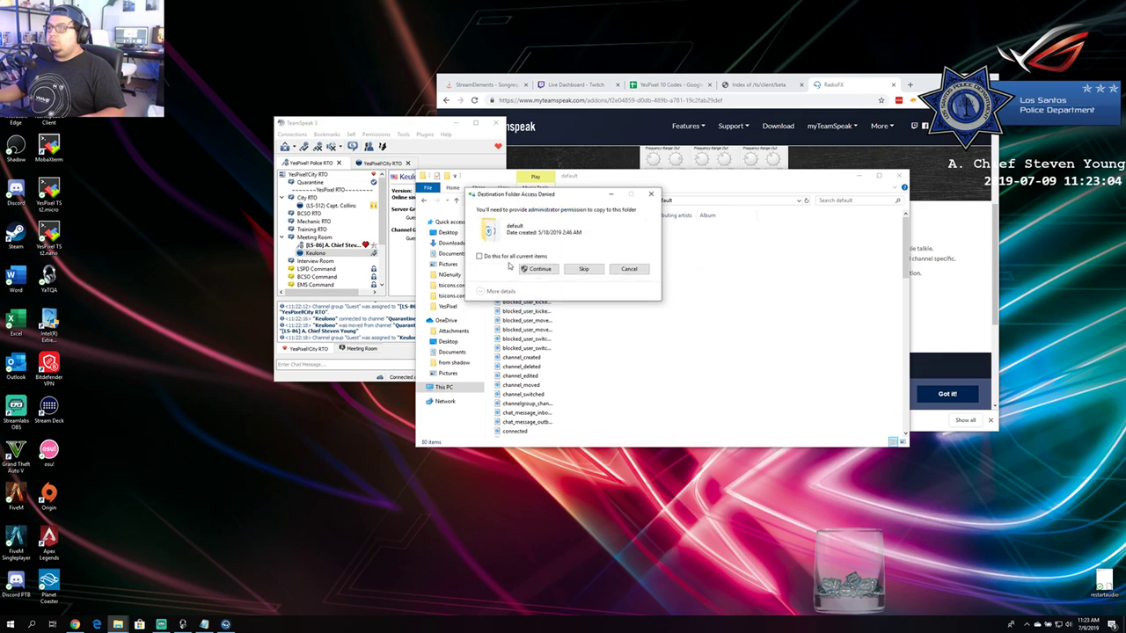
click(534, 269)
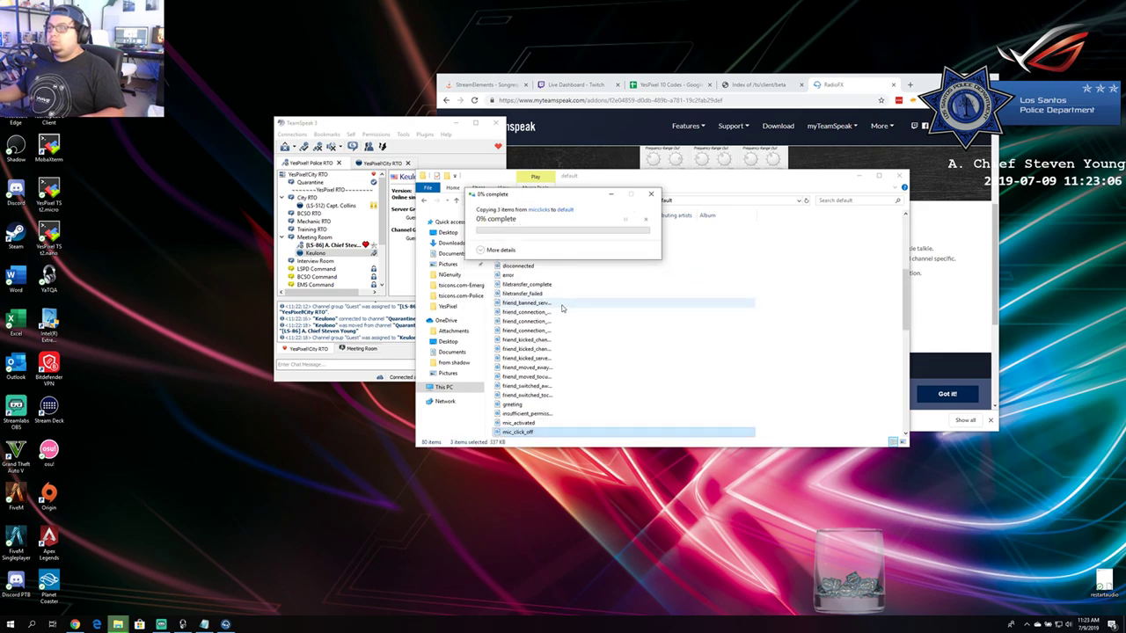
Enable "Other clients play mic clicks" in the TeamSpeak playback options and save the change.
click(398, 126)
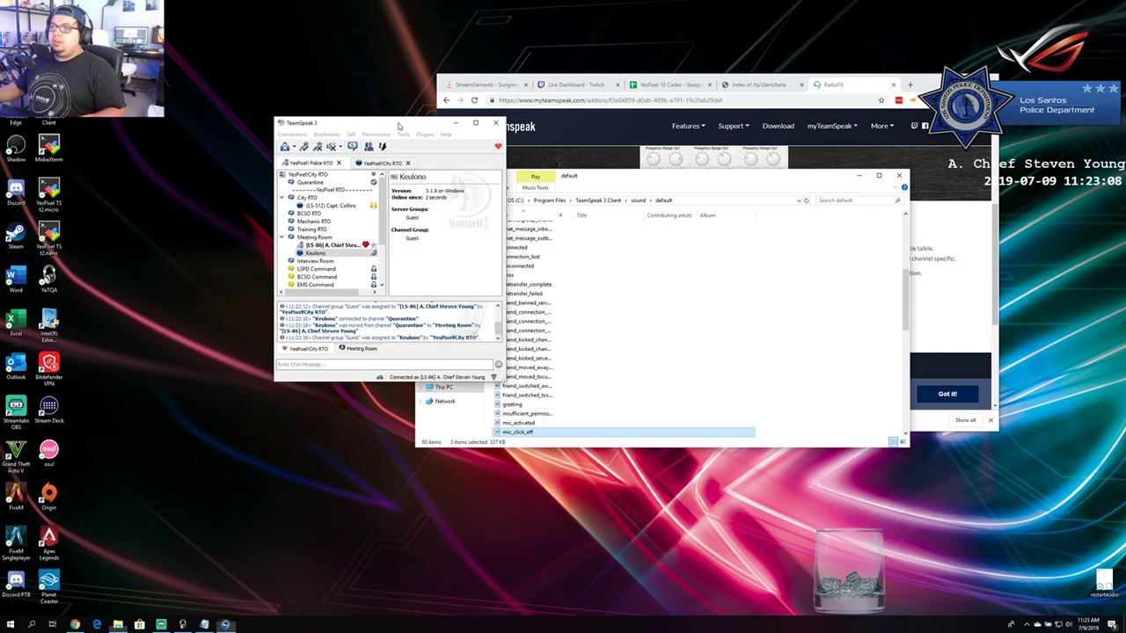
click(349, 411)
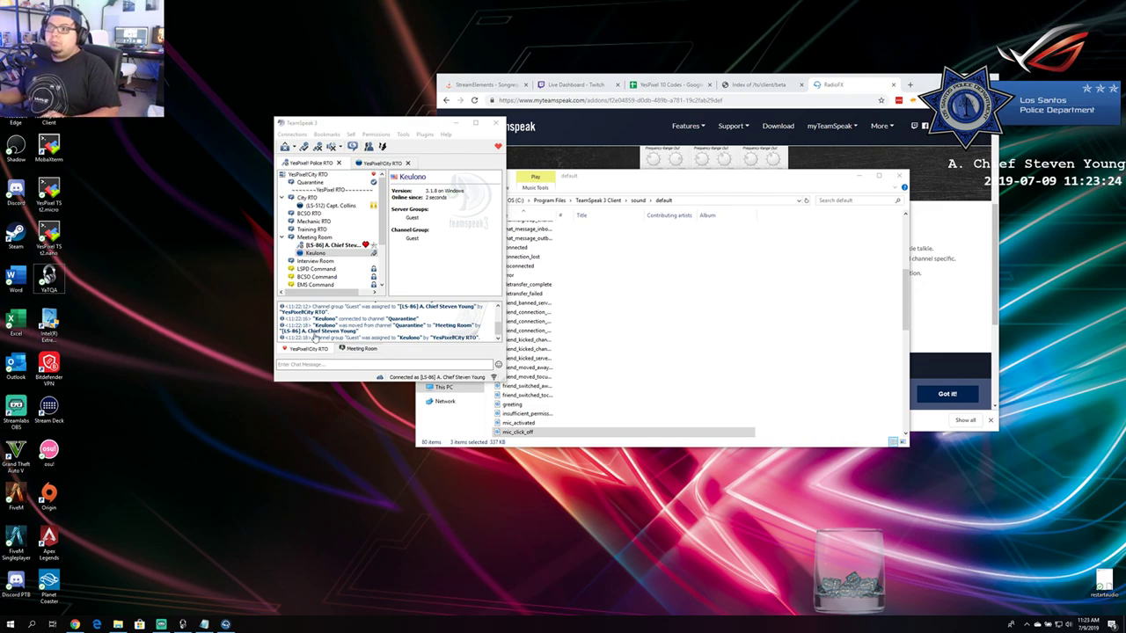
click(405, 135)
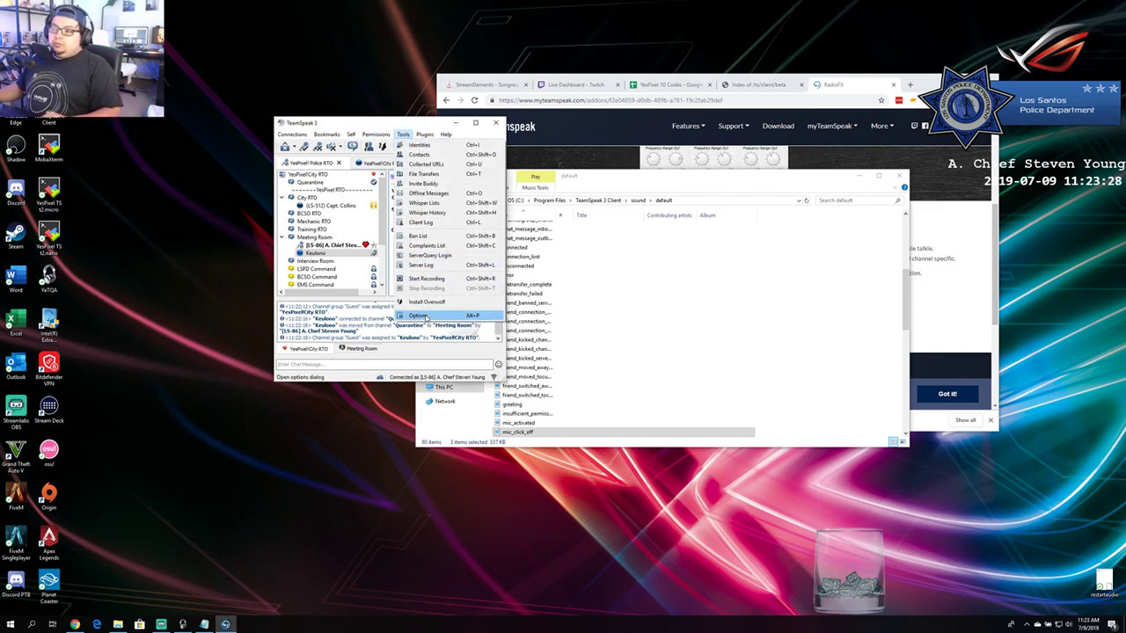
click(424, 316)
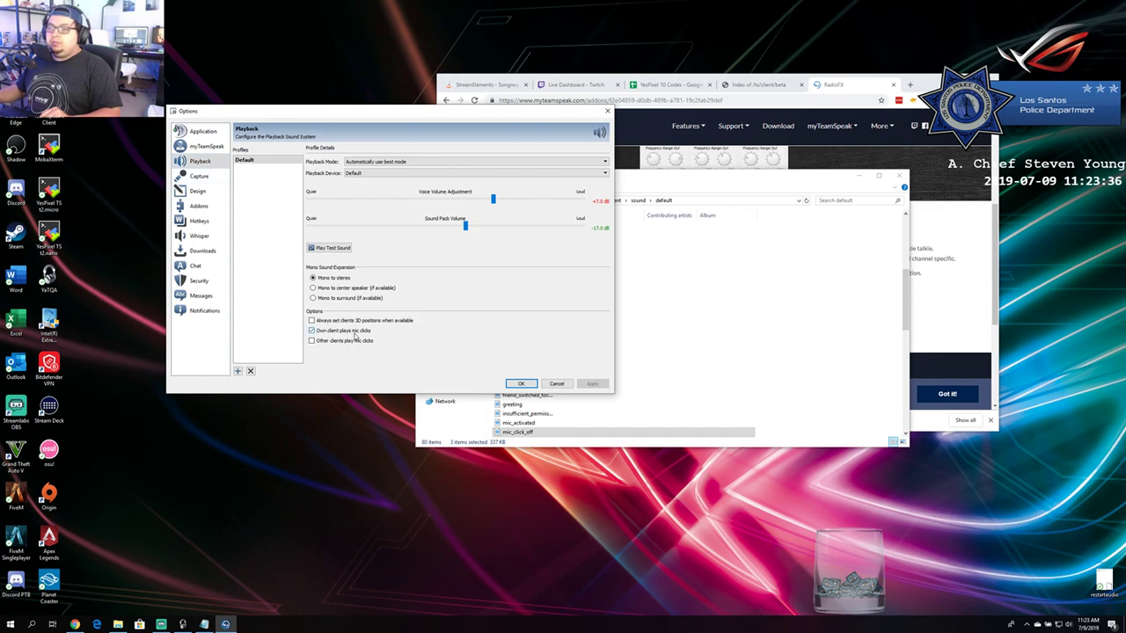
click(342, 343)
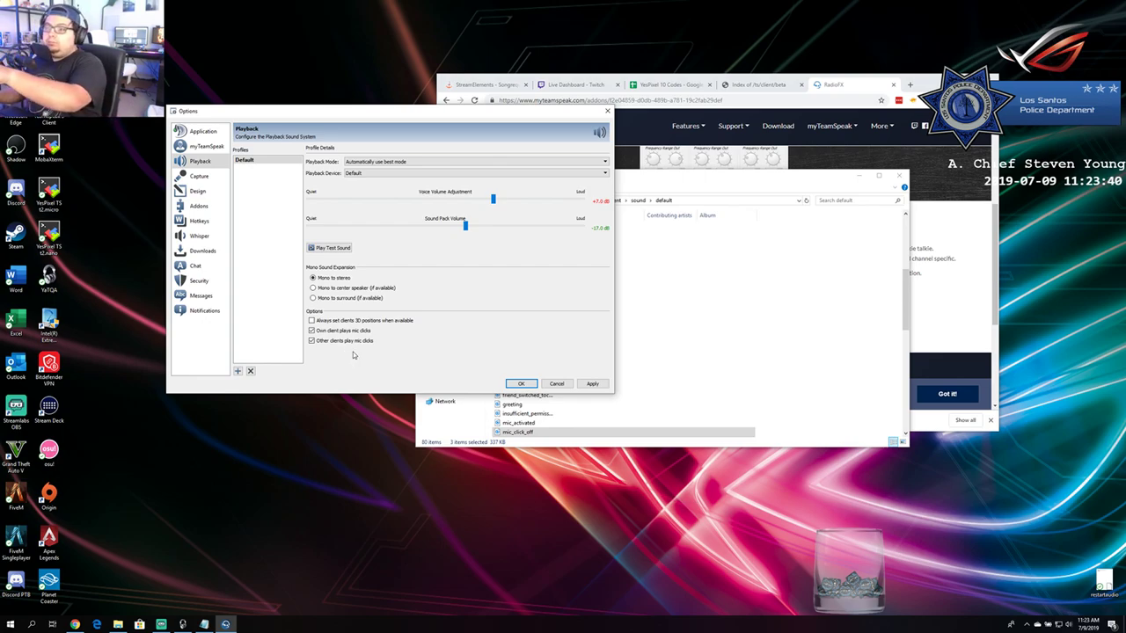
click(593, 384)
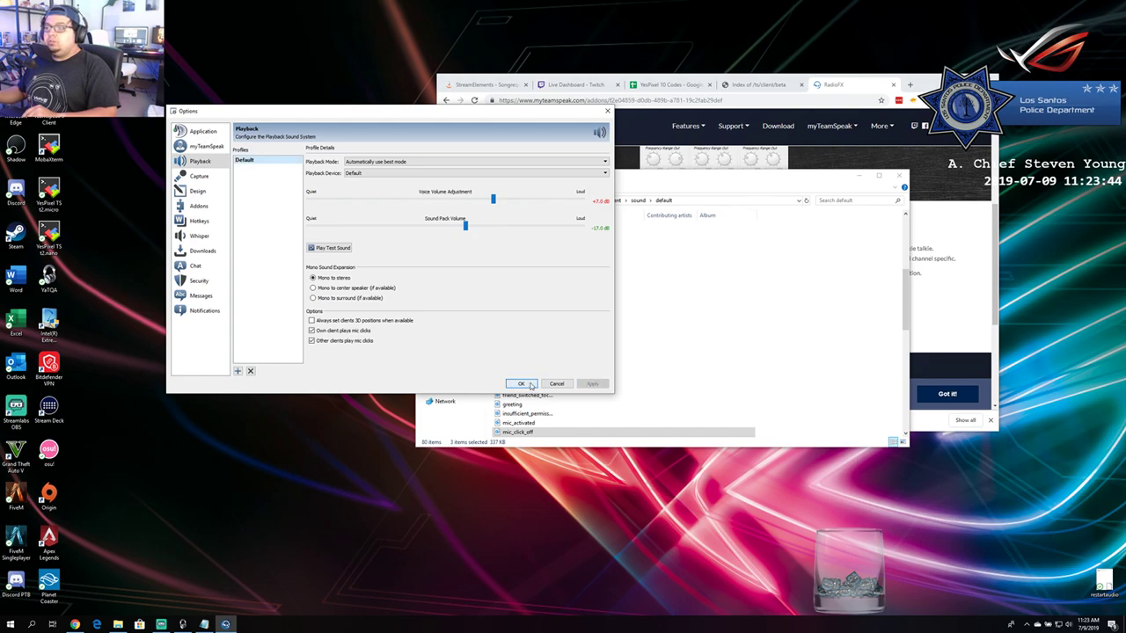
click(521, 383)
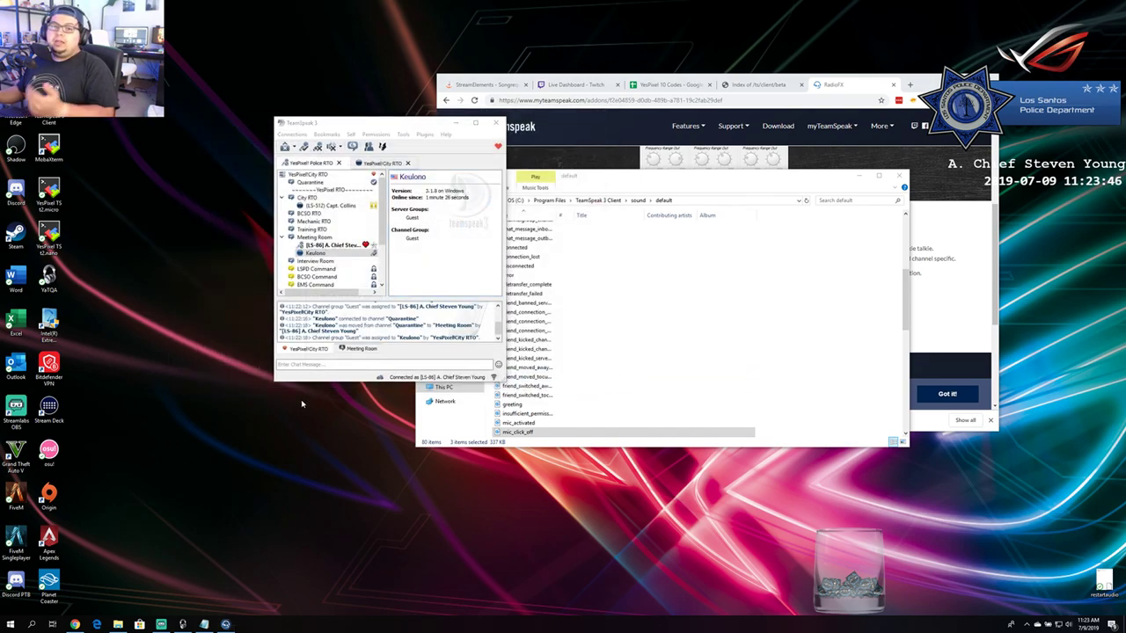